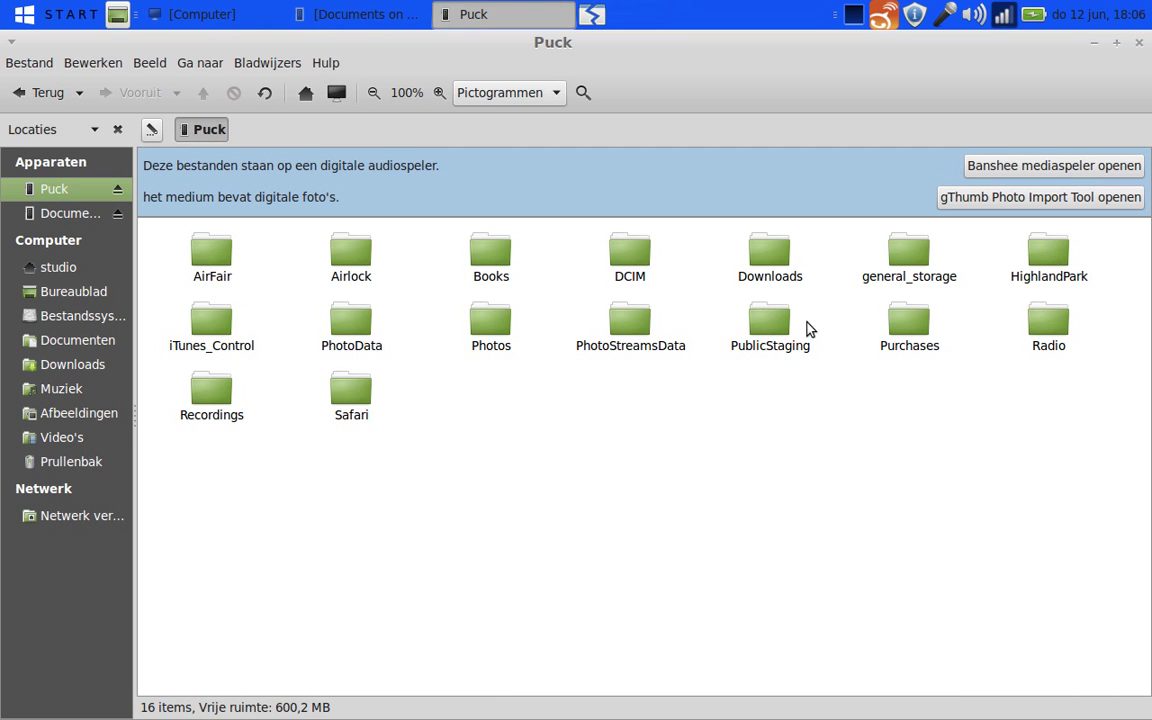
pyautogui.doubleClick(632, 255)
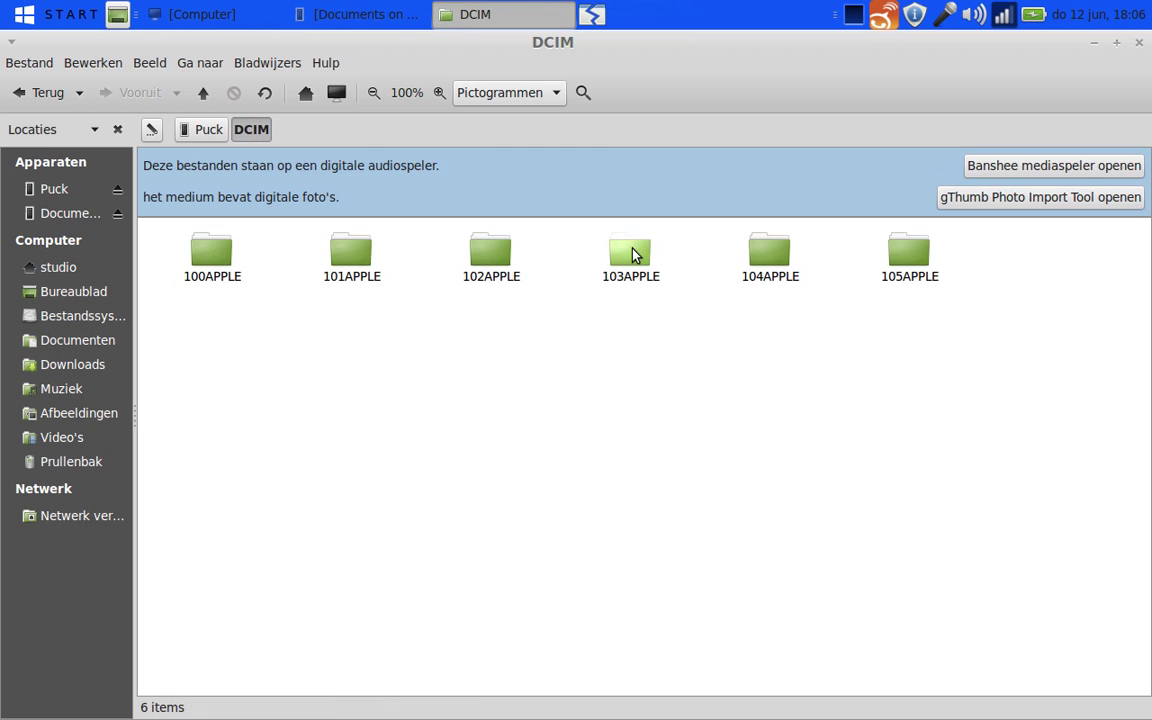
pyautogui.doubleClick(208, 247)
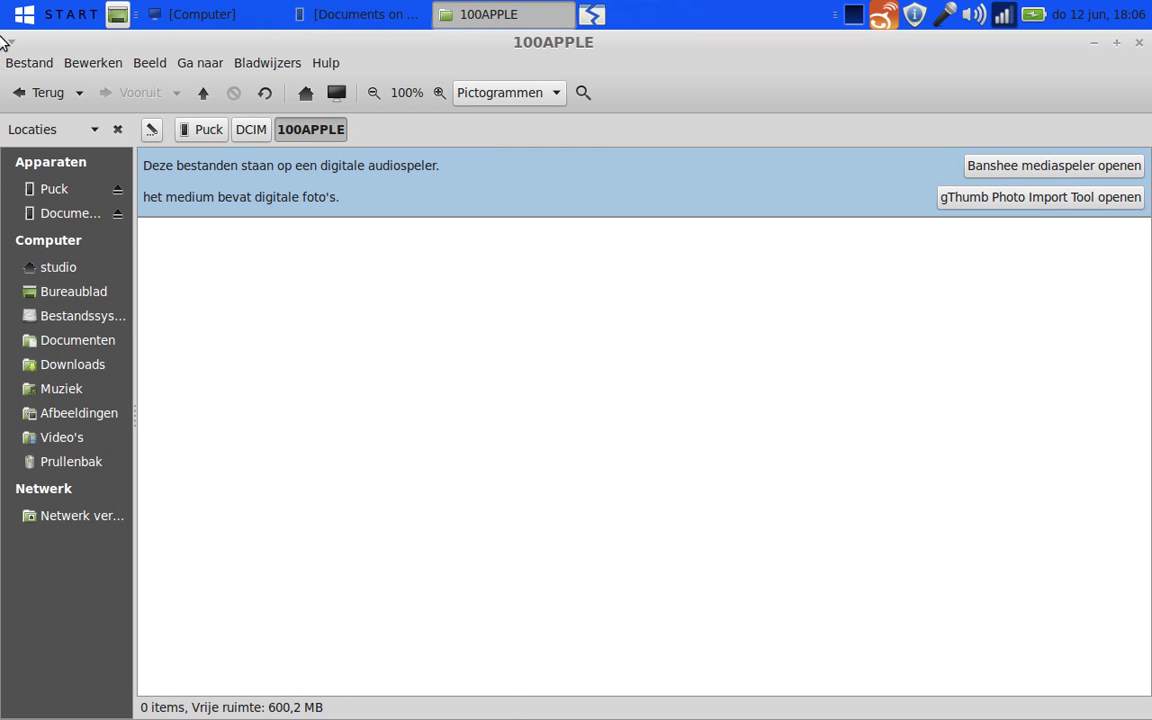
pyautogui.click(21, 92)
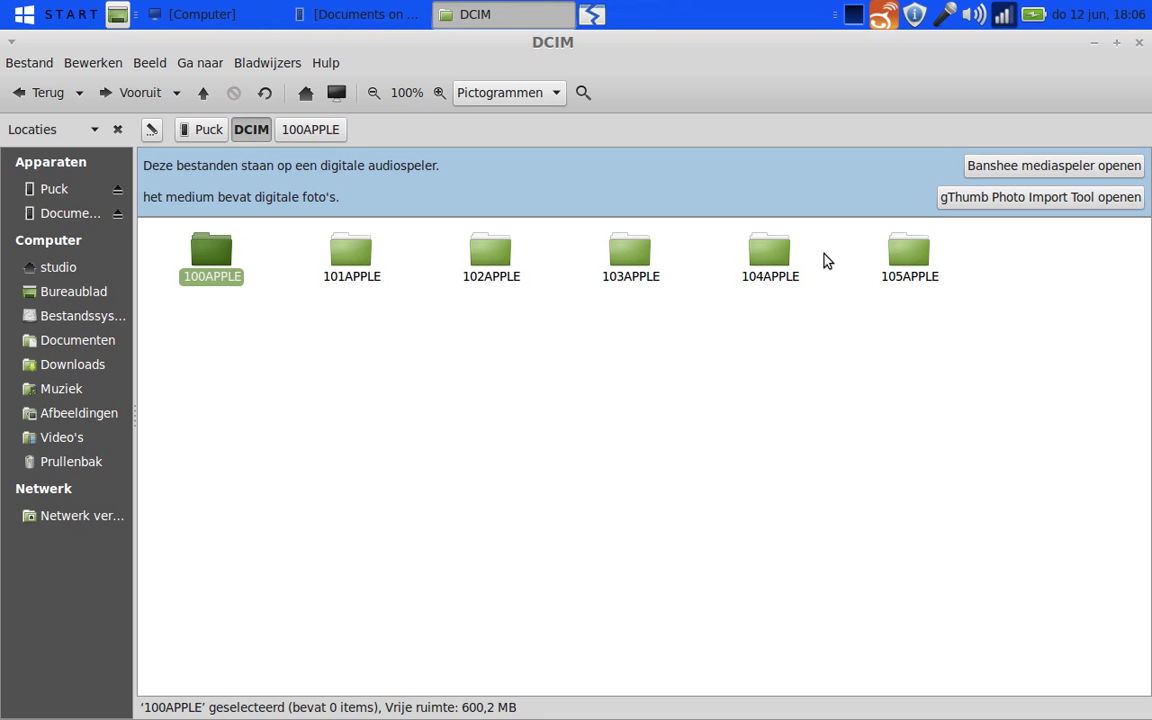
pyautogui.doubleClick(903, 250)
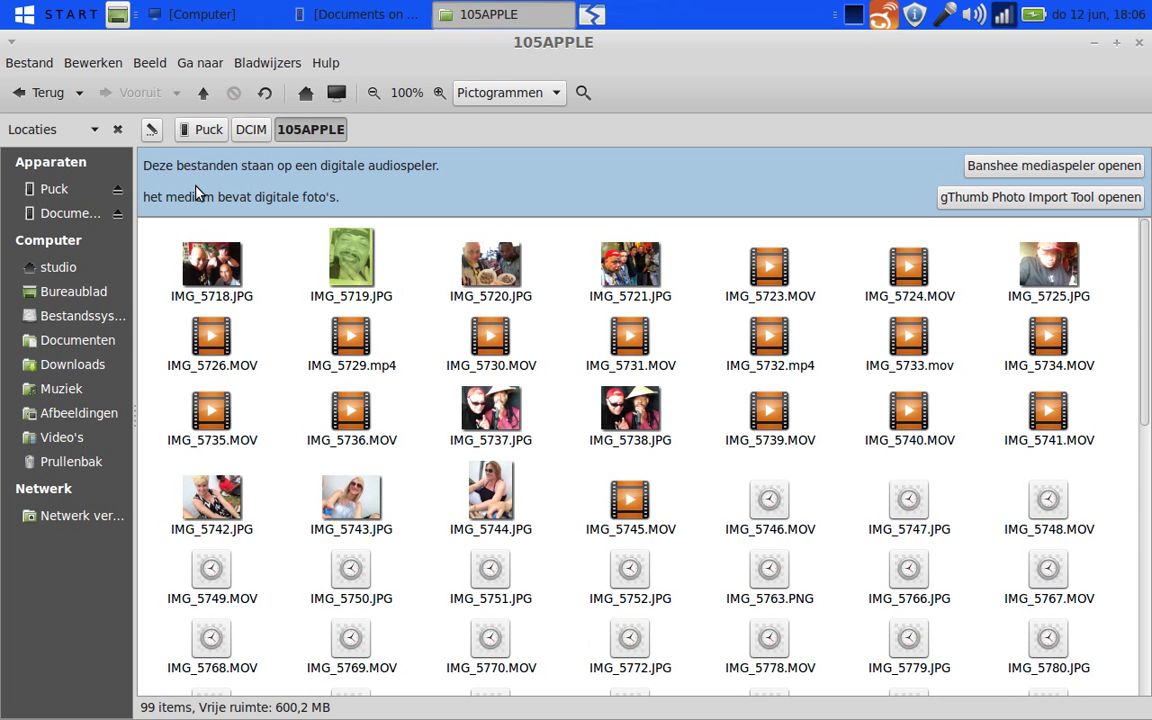
pyautogui.click(55, 102)
pyautogui.click(52, 98)
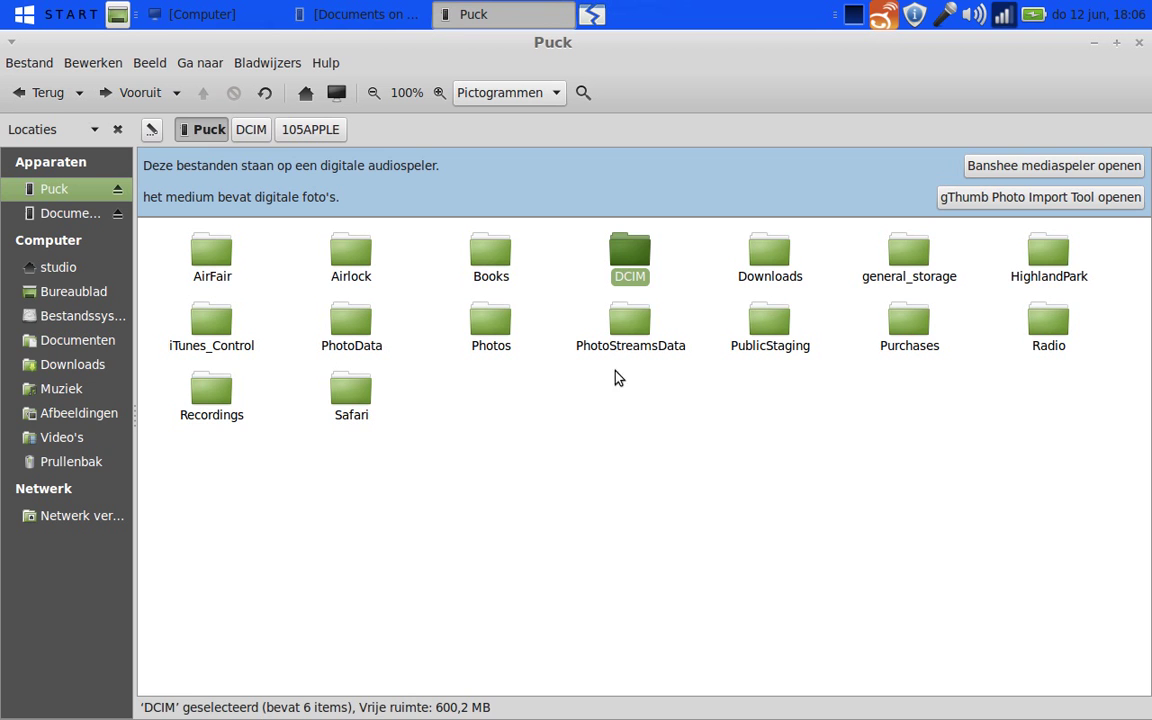
# - Open Recordings and play 20140415 202749.m4a, dismissing the 'Stream contains no data' error and closing Videos
pyautogui.doubleClick(210, 392)
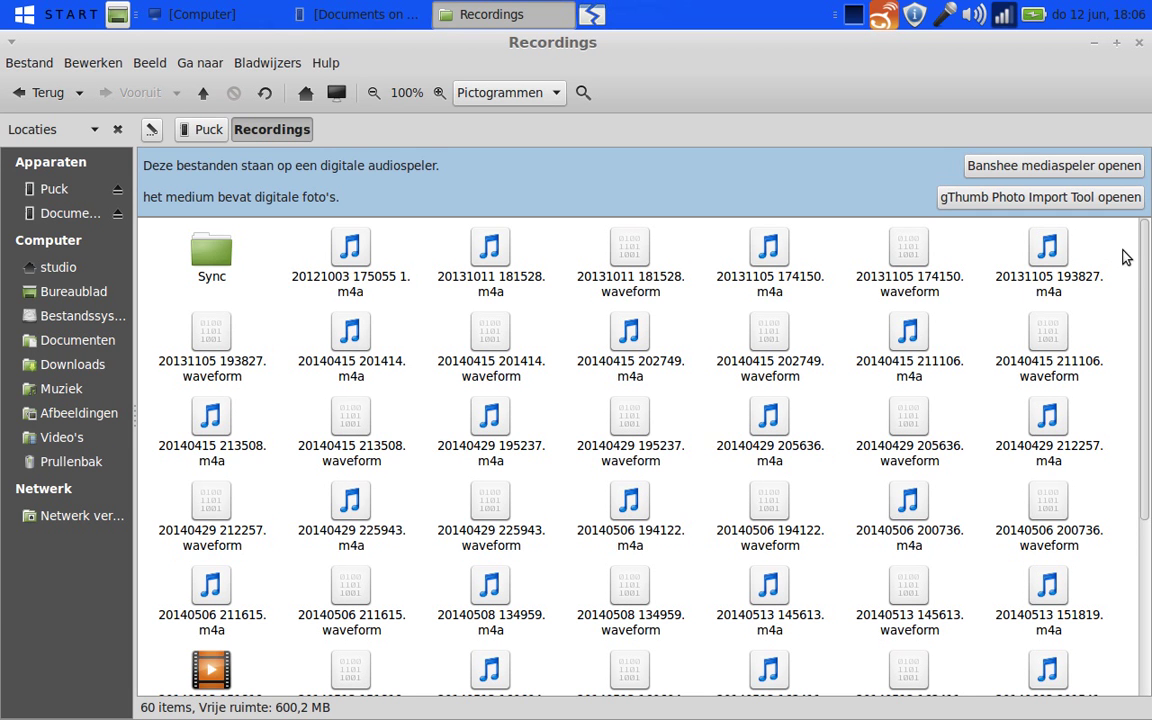
pyautogui.moveTo(1148, 266); pyautogui.dragTo(1148, 308)
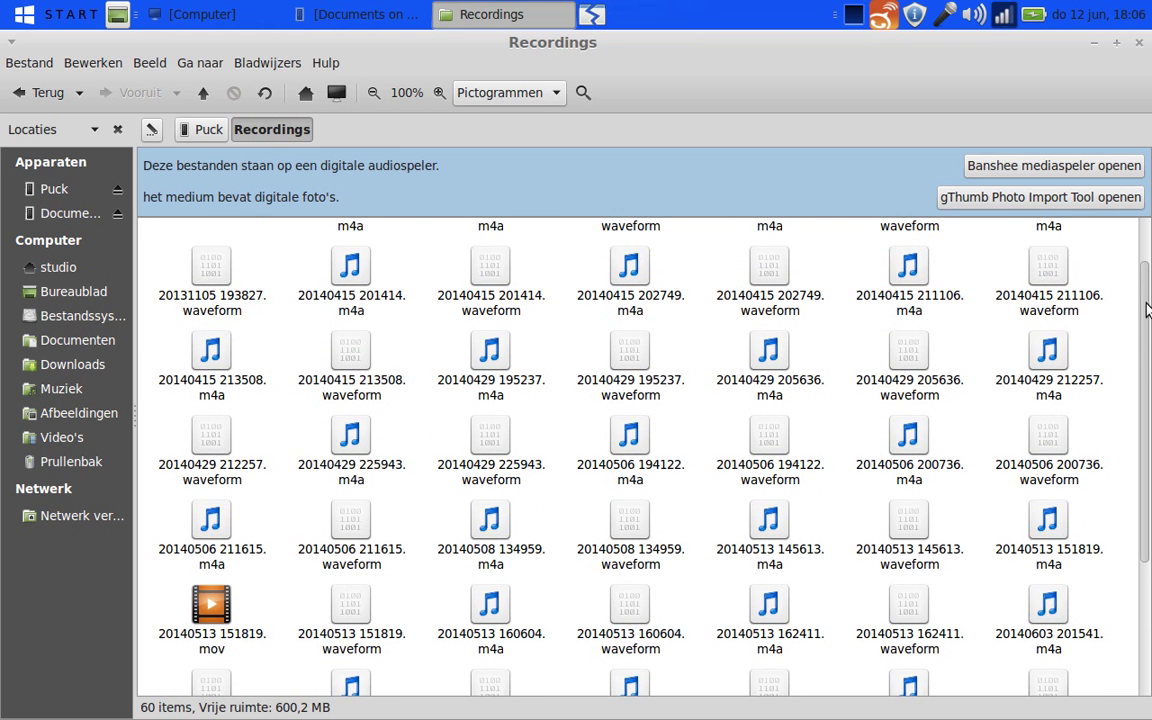
pyautogui.moveTo(634, 322)
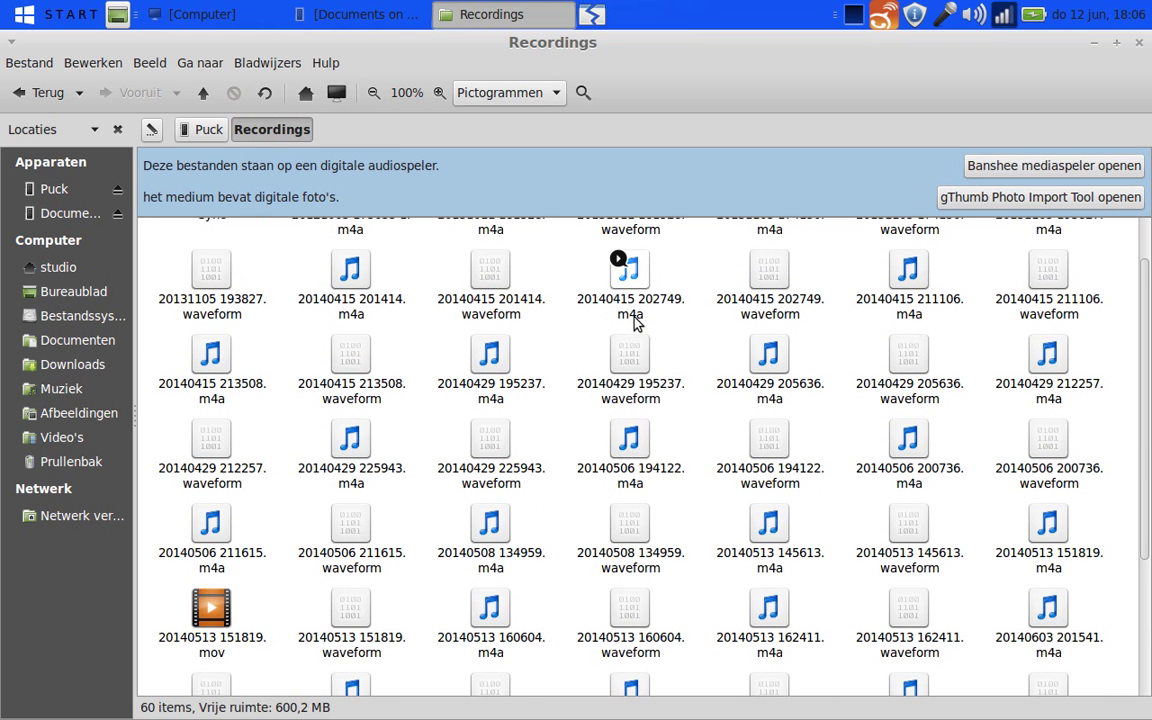
pyautogui.click(621, 262)
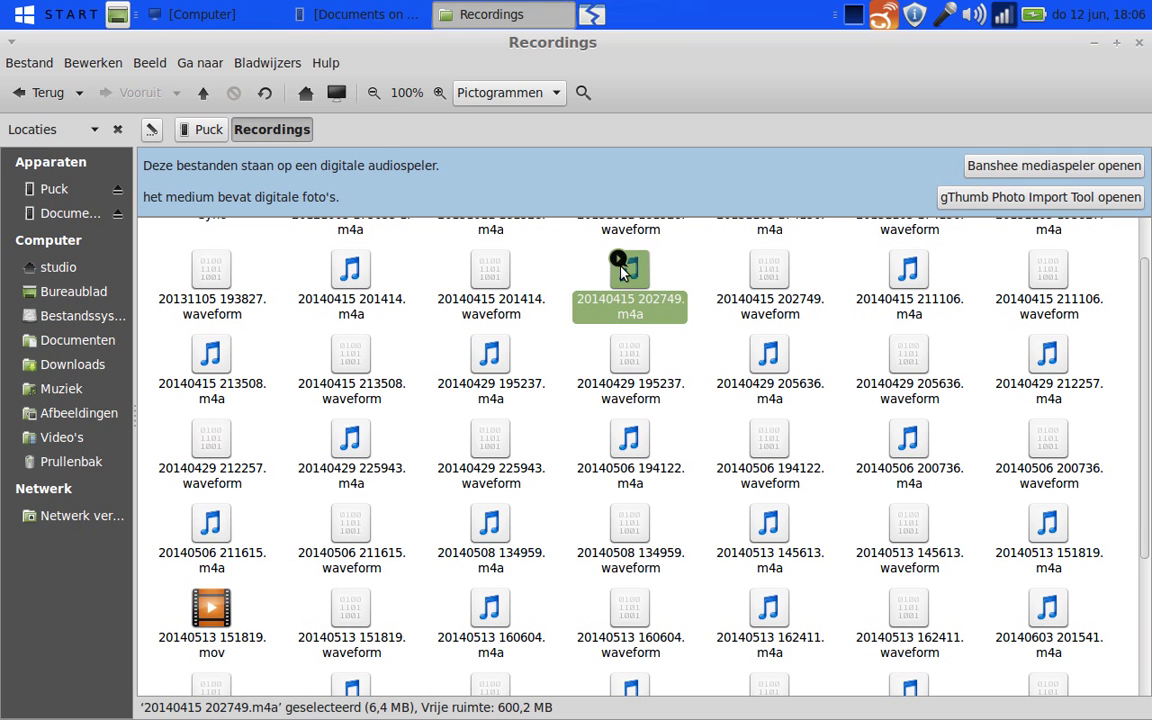
pyautogui.click(612, 264)
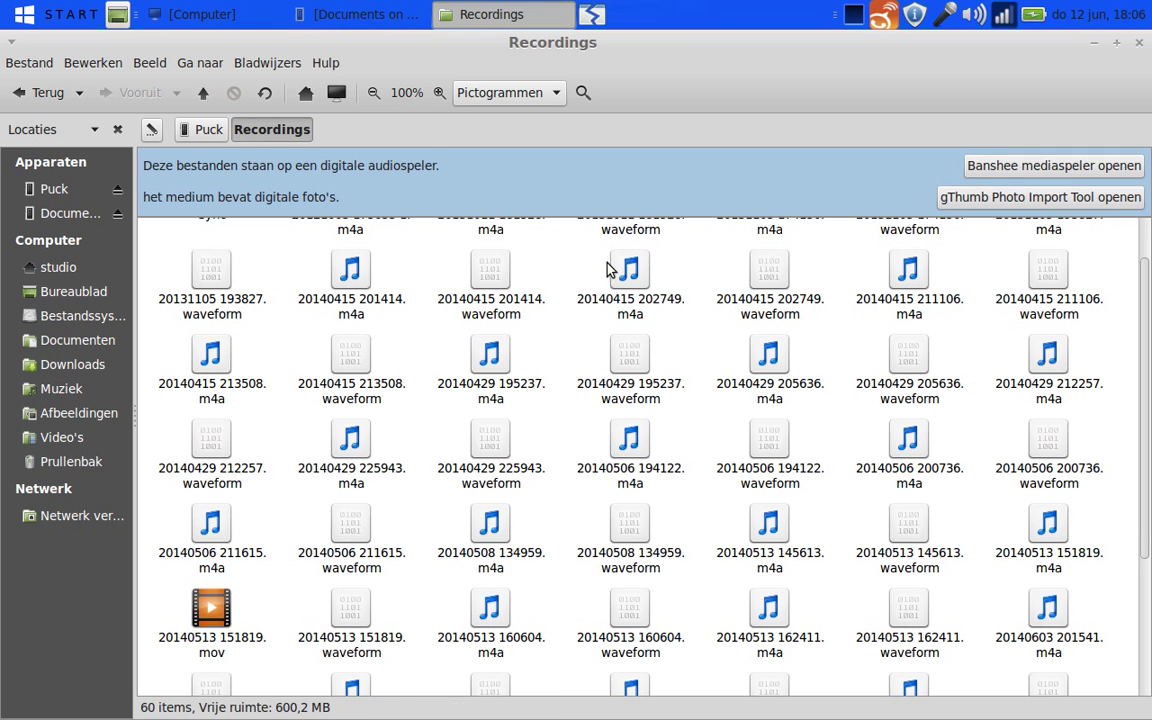
pyautogui.doubleClick(616, 265)
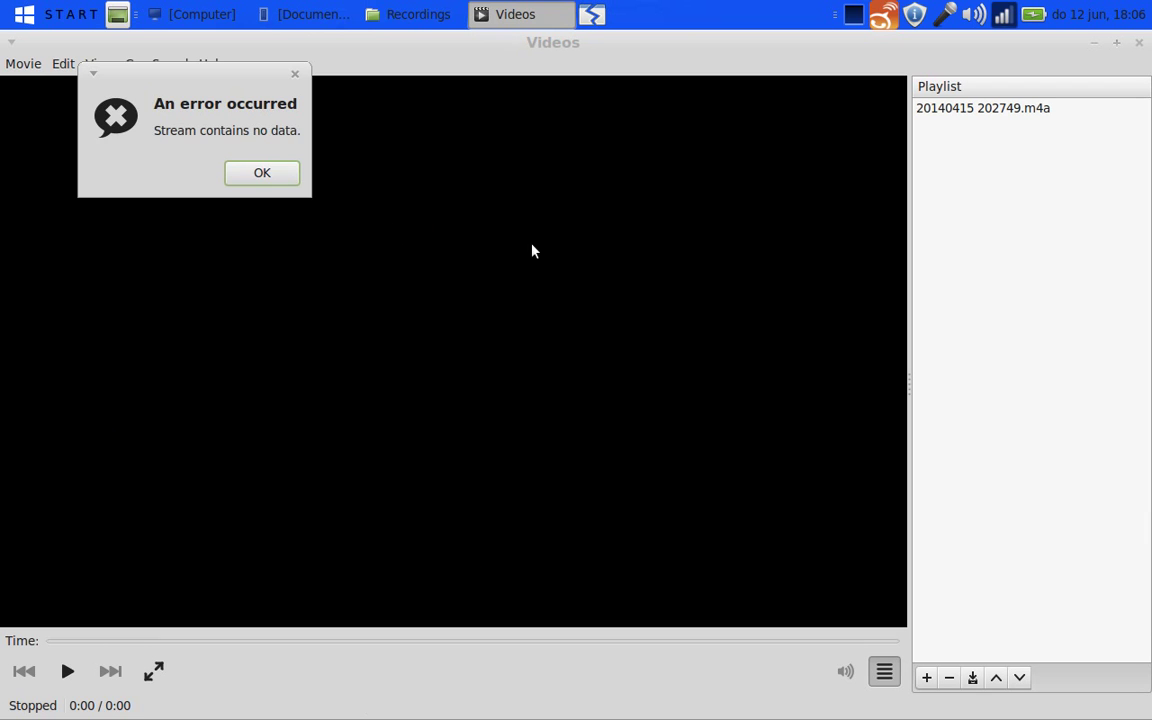
pyautogui.click(272, 175)
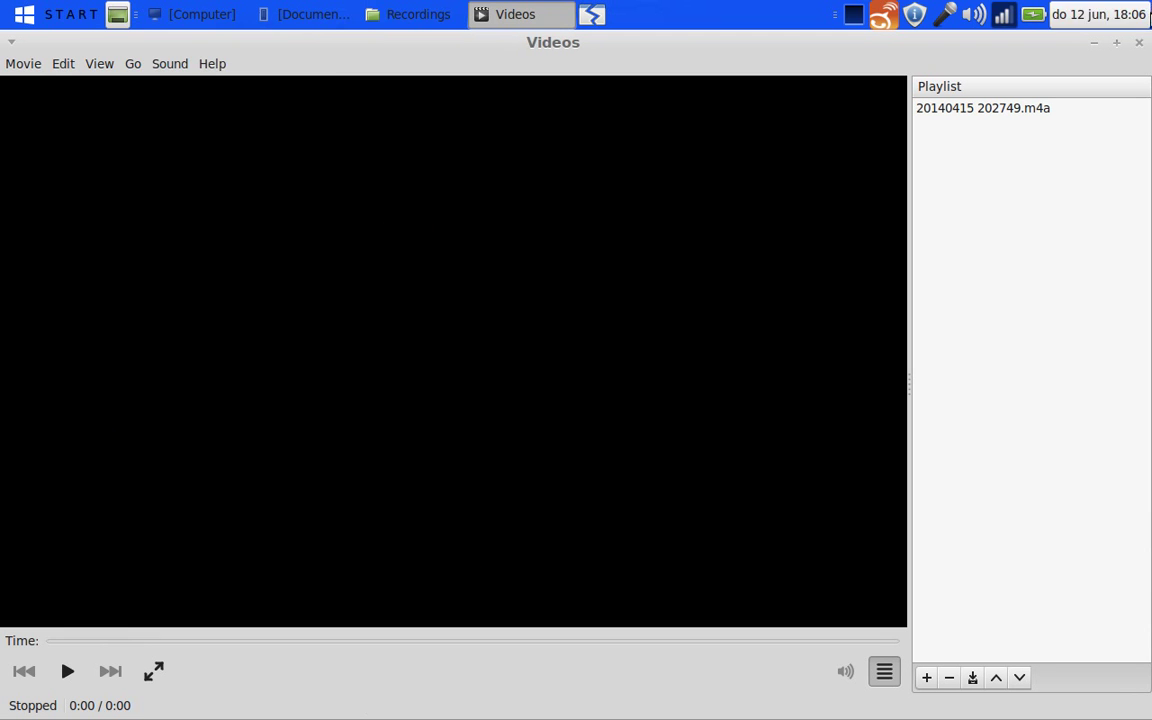
pyautogui.click(1139, 43)
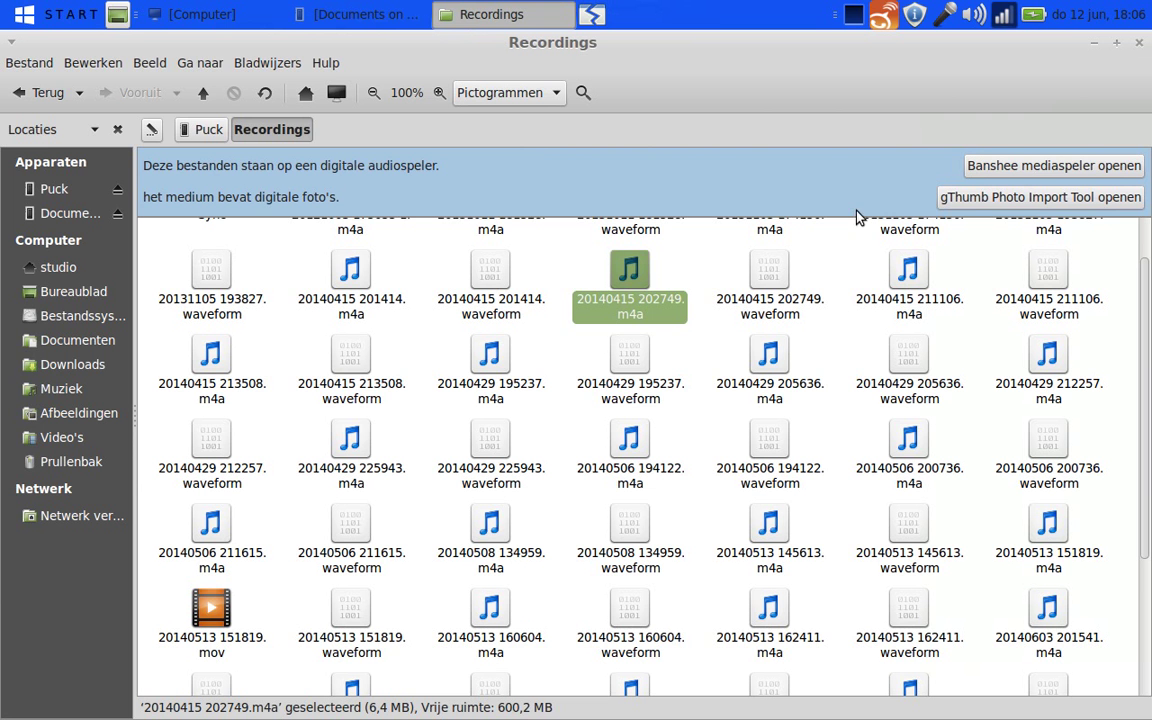
# - Copy 20131105 193827.m4a to the desktop, trash that copy, and return to Puck's top level
pyautogui.moveTo(586, 44); pyautogui.dragTo(606, 190)
pyautogui.moveTo(656, 401); pyautogui.dragTo(826, 112)
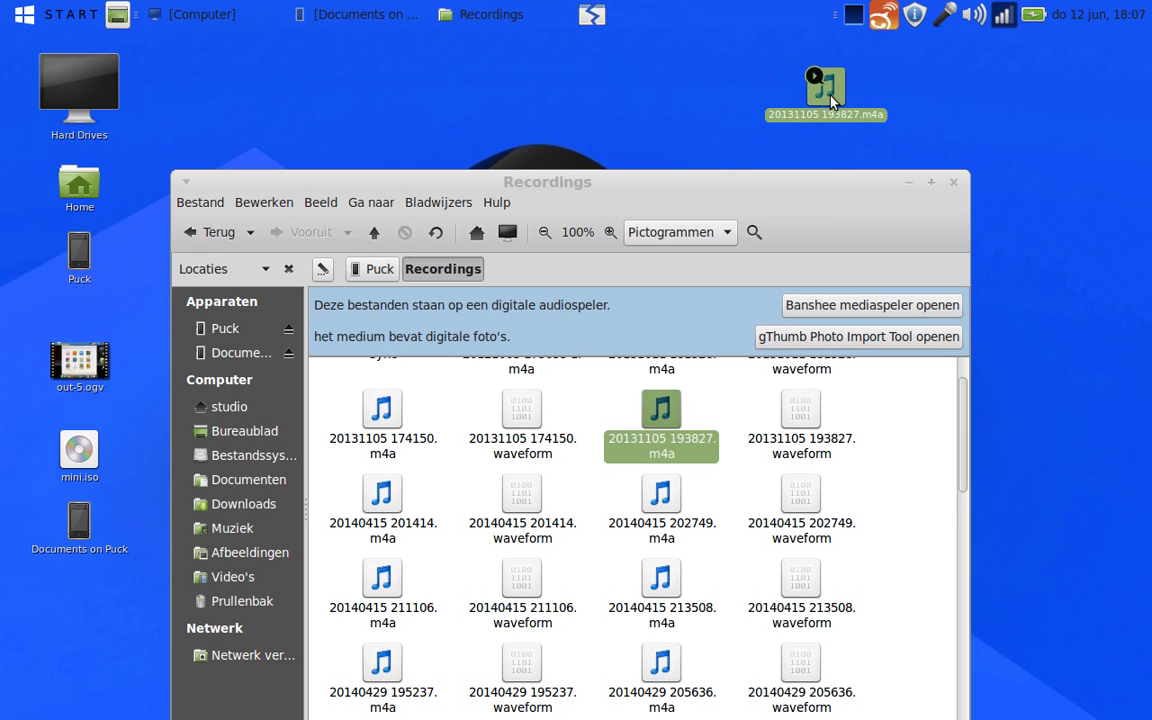
pyautogui.rightClick(830, 97)
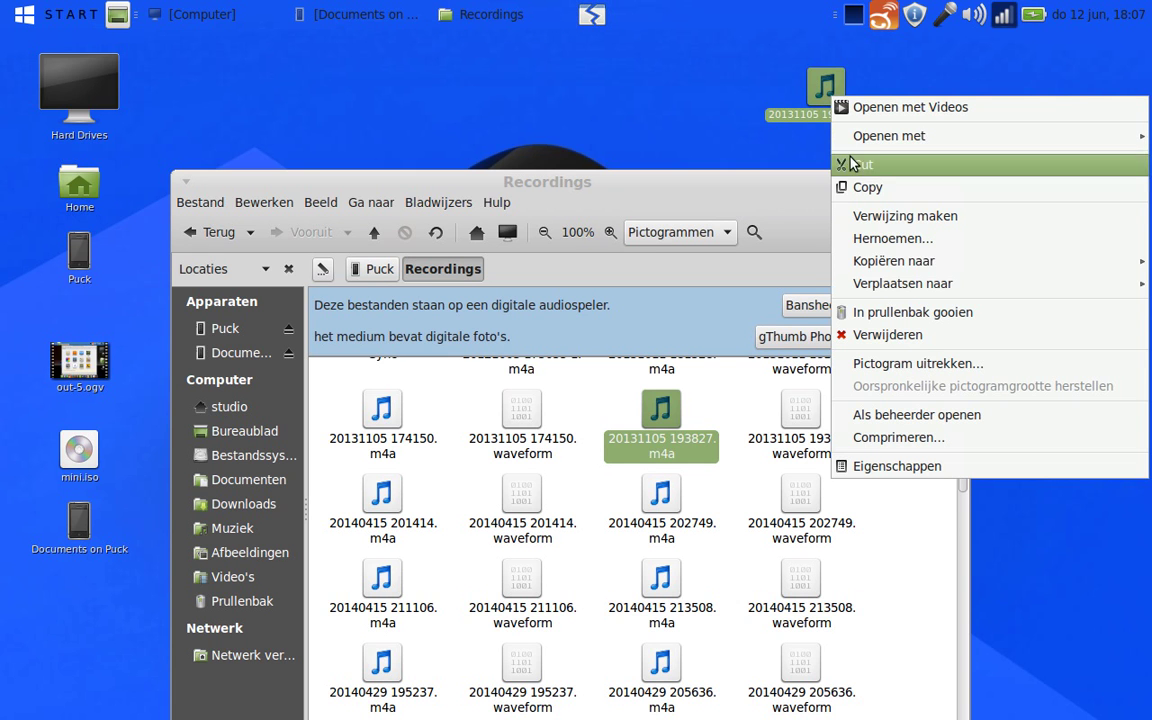
pyautogui.click(880, 312)
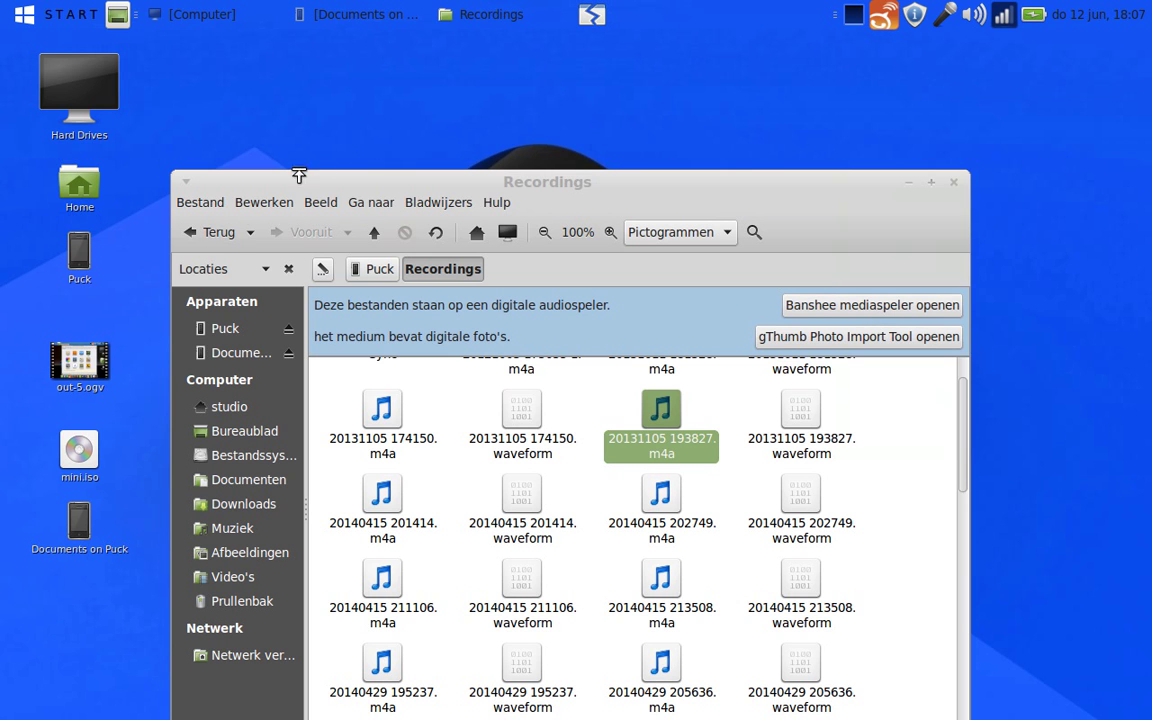
pyautogui.click(212, 231)
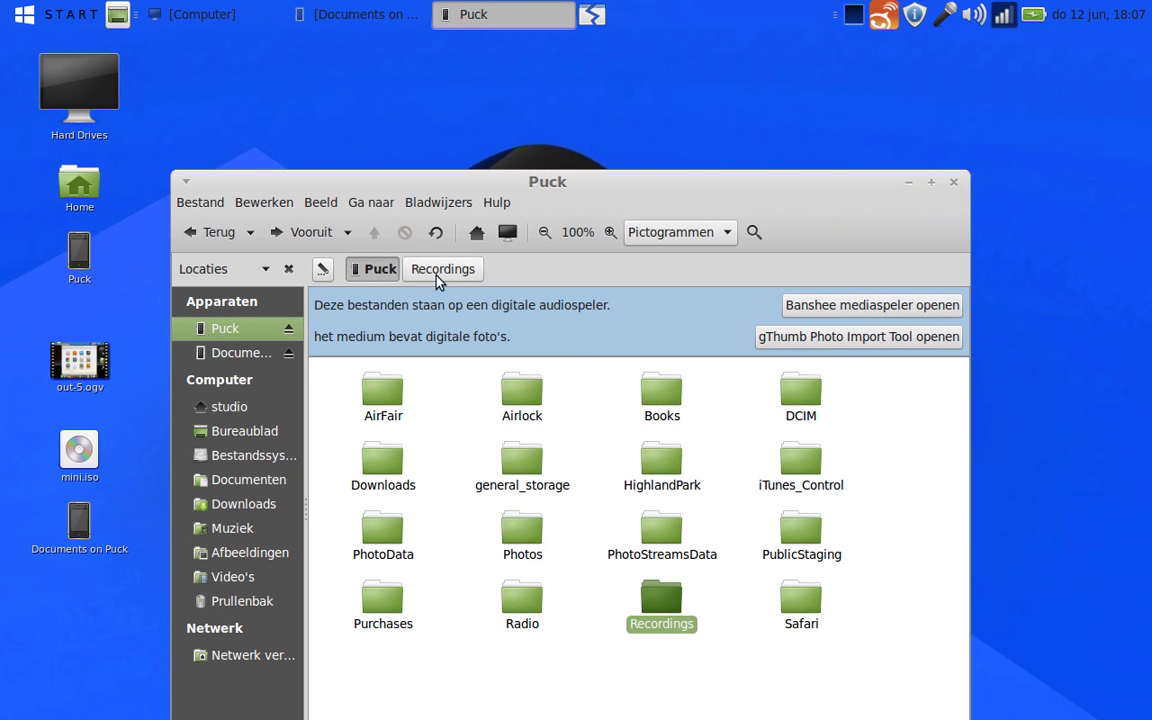
# - Browse the phone's general_storage and Photos folders, returning to the top level after each
pyautogui.moveTo(604, 188); pyautogui.dragTo(632, 84)
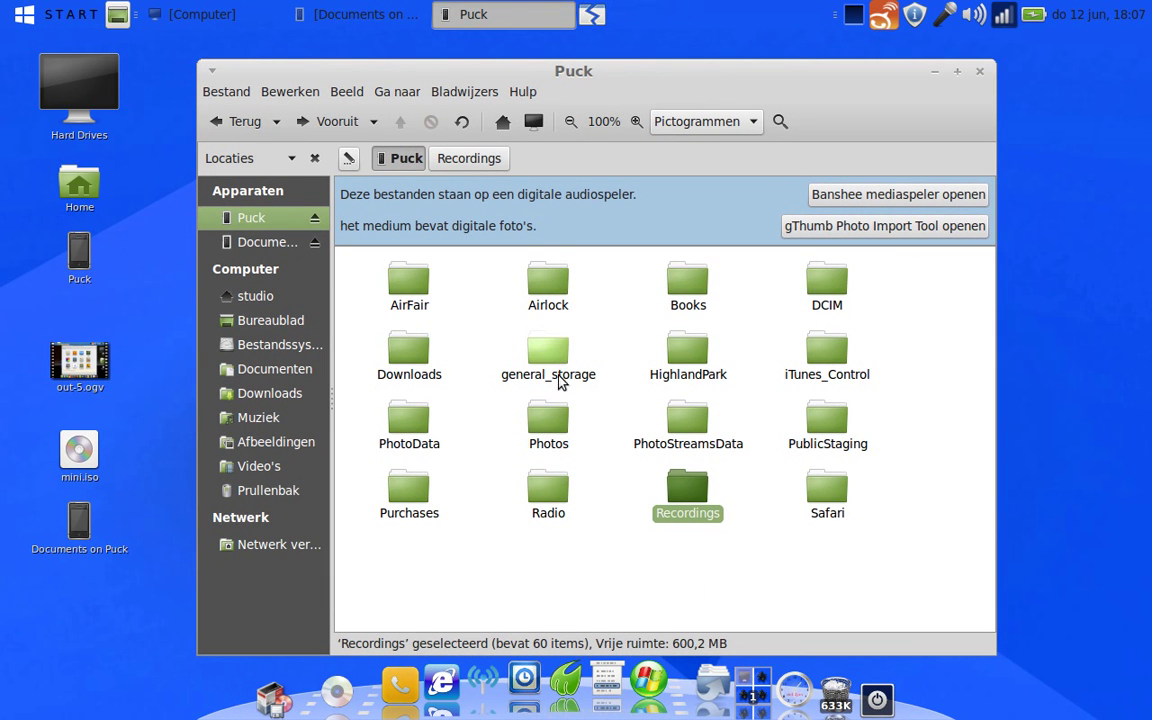
pyautogui.doubleClick(548, 356)
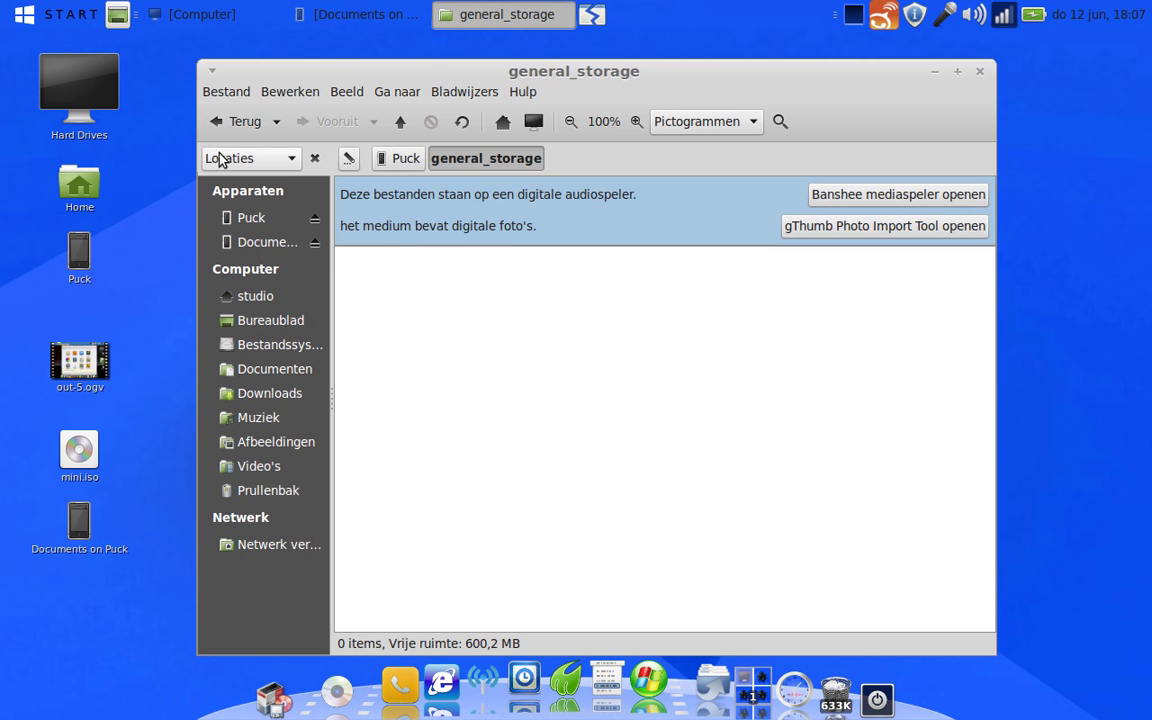
pyautogui.click(238, 122)
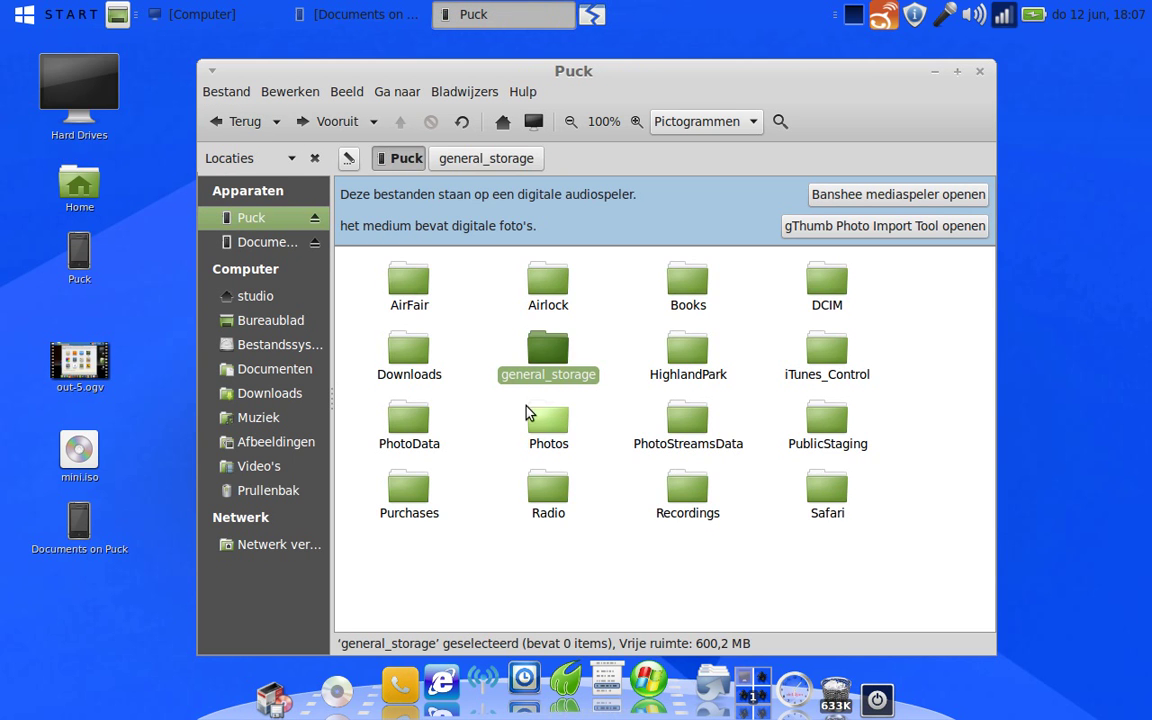
pyautogui.doubleClick(532, 418)
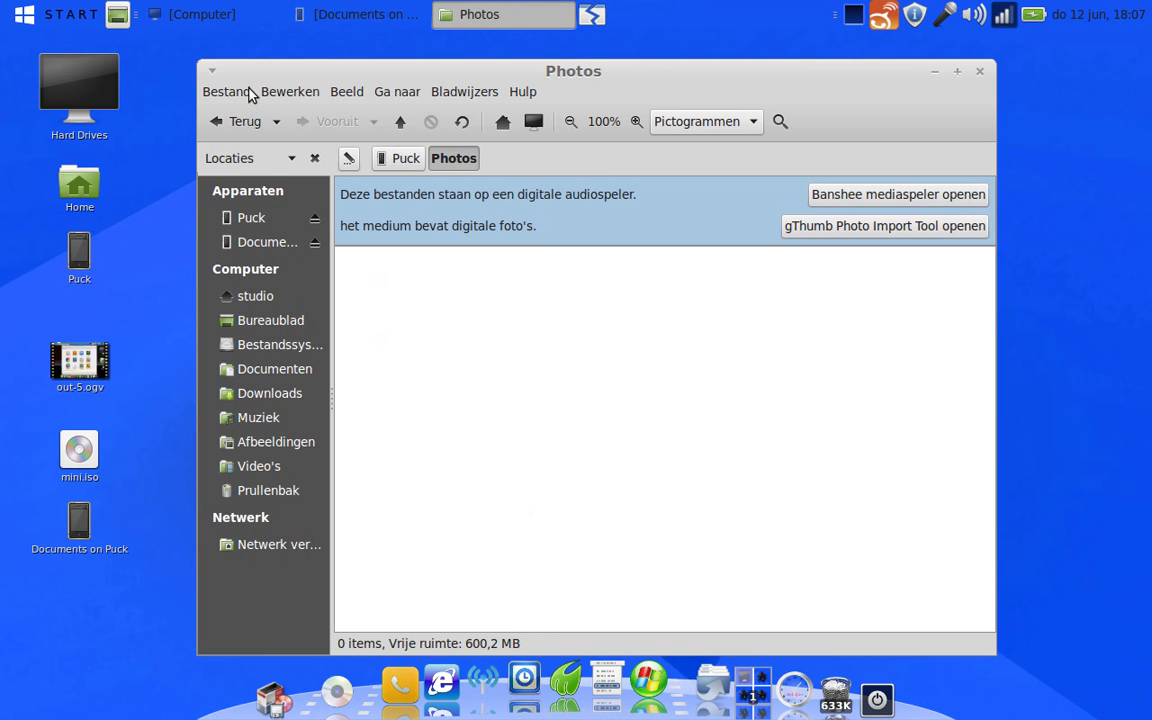
pyautogui.click(236, 122)
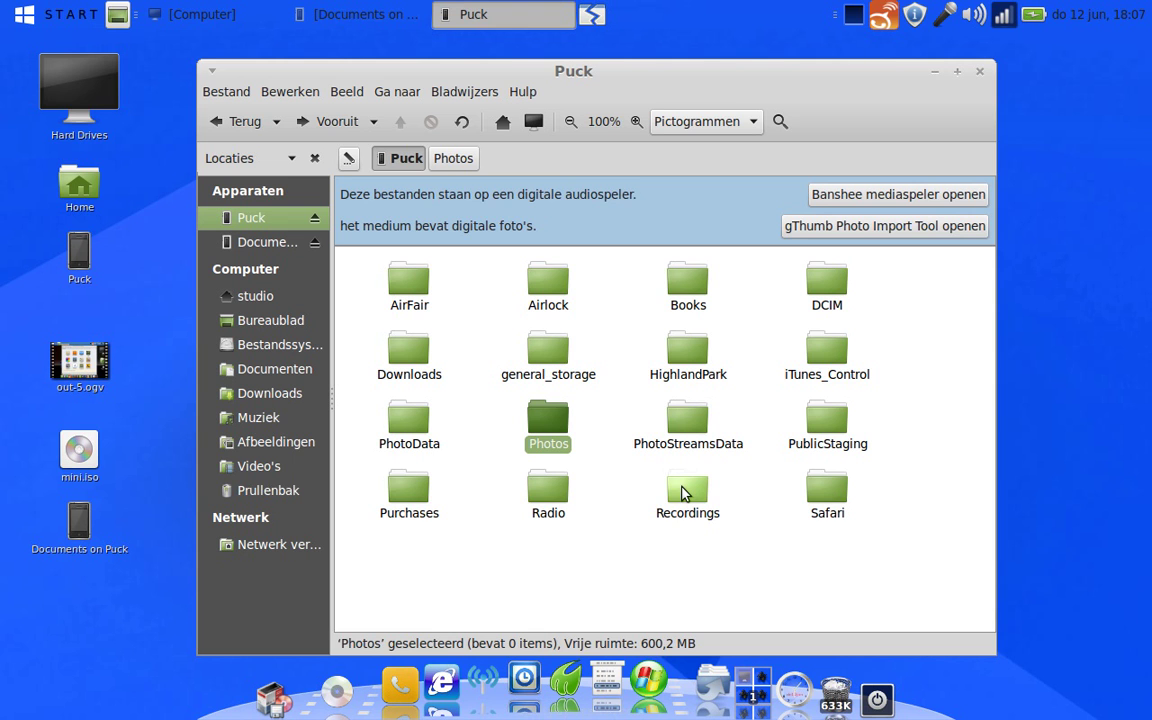
# - Look into the Radio folder, then open DCIM with its 100APPLE–105APPLE subfolders
pyautogui.click(683, 492)
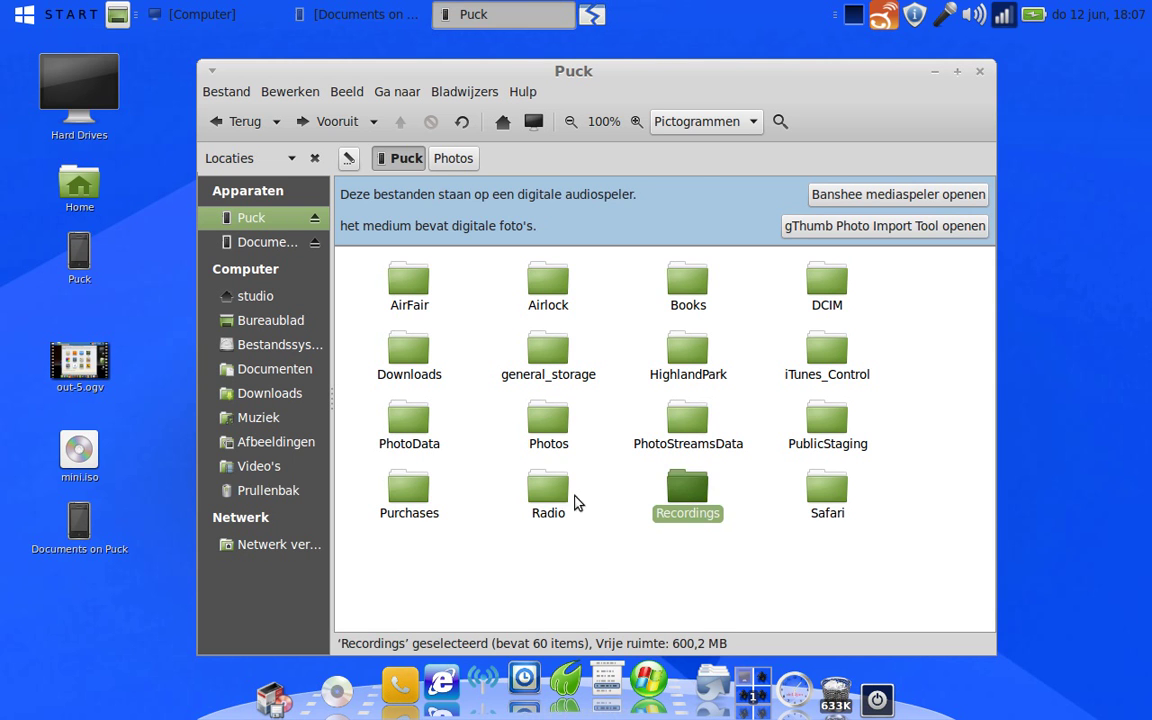
pyautogui.doubleClick(550, 493)
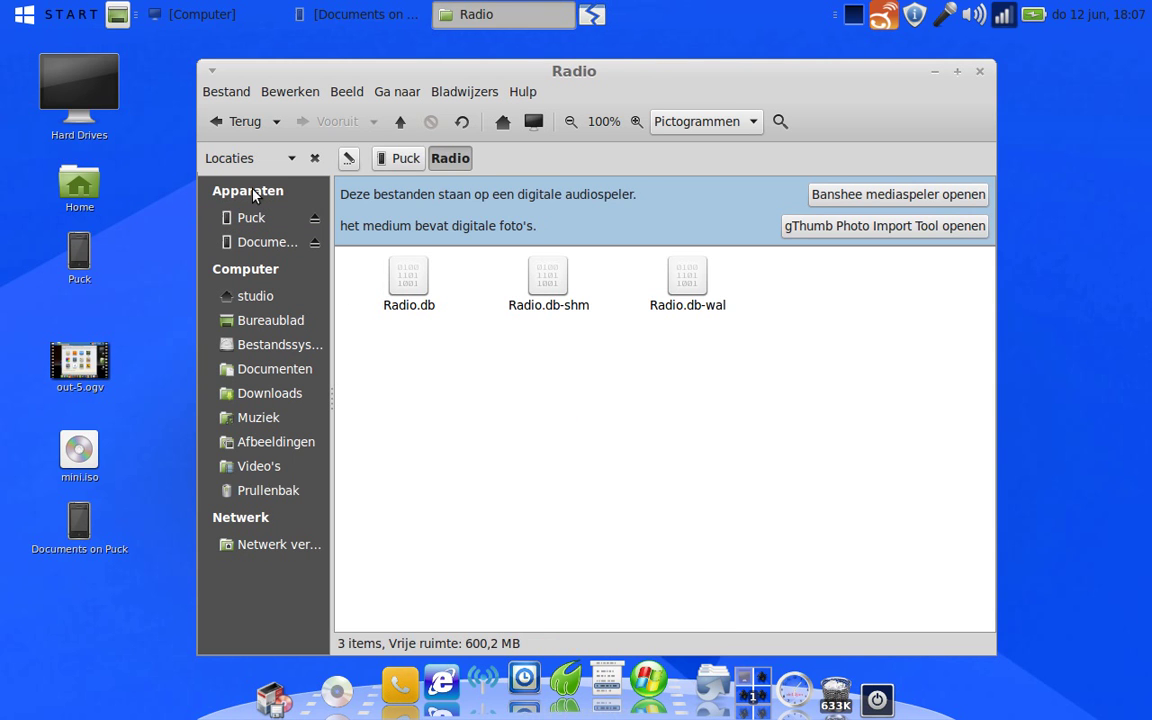
pyautogui.click(236, 121)
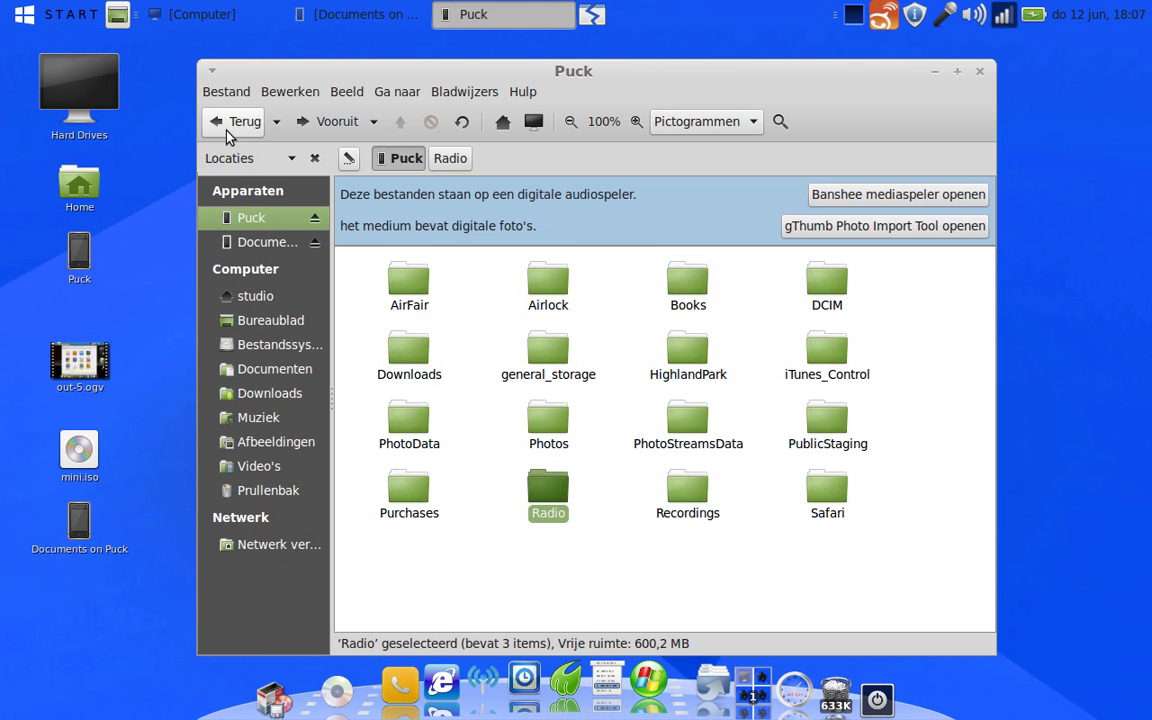
pyautogui.click(683, 488)
pyautogui.doubleClick(828, 287)
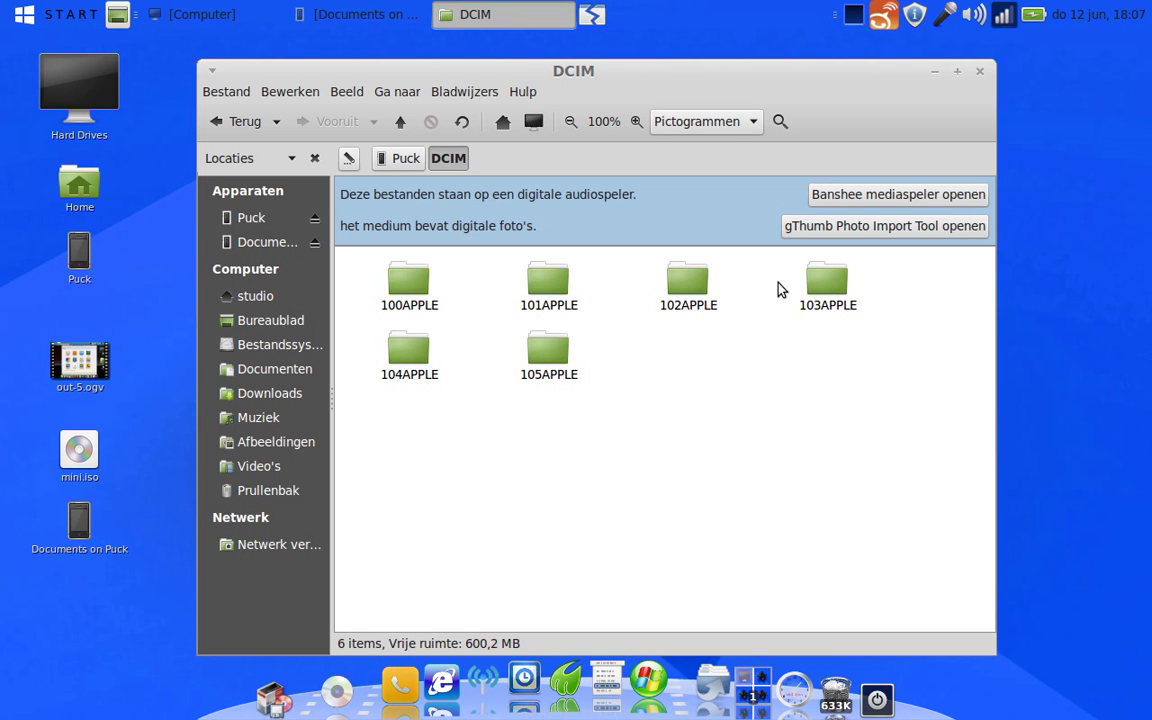
# - Confirm that the 103APPLE and 104APPLE folders are both empty
pyautogui.doubleClick(840, 288)
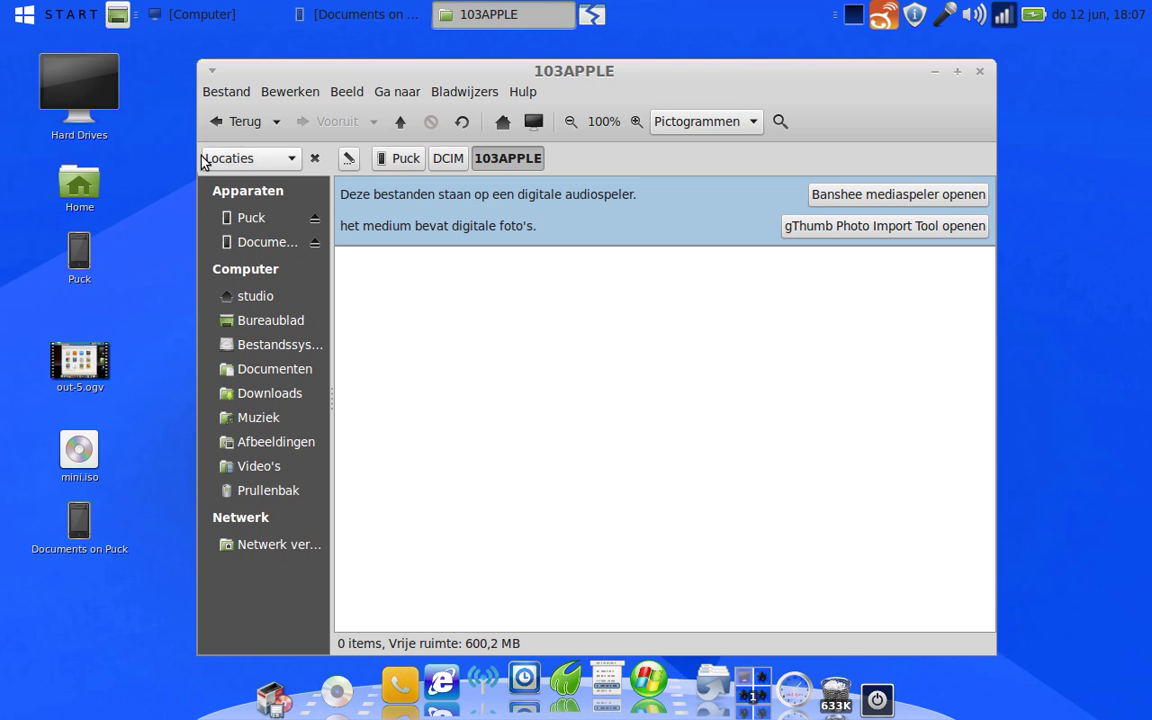
pyautogui.click(232, 121)
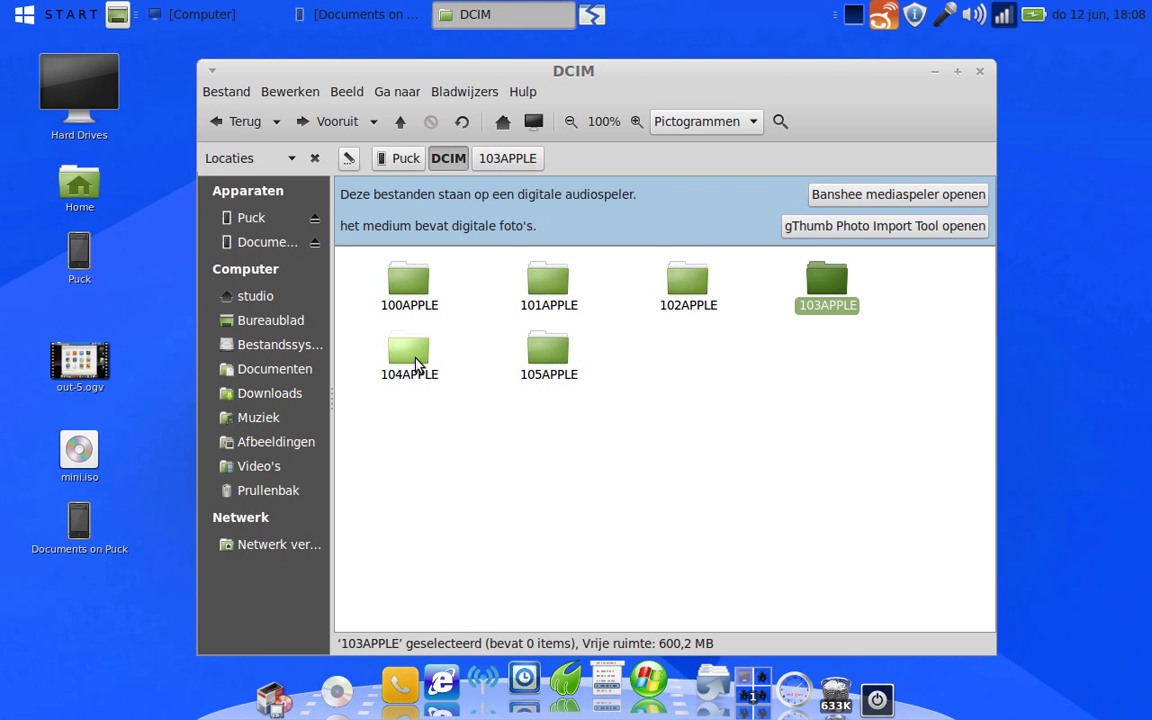
pyautogui.doubleClick(412, 355)
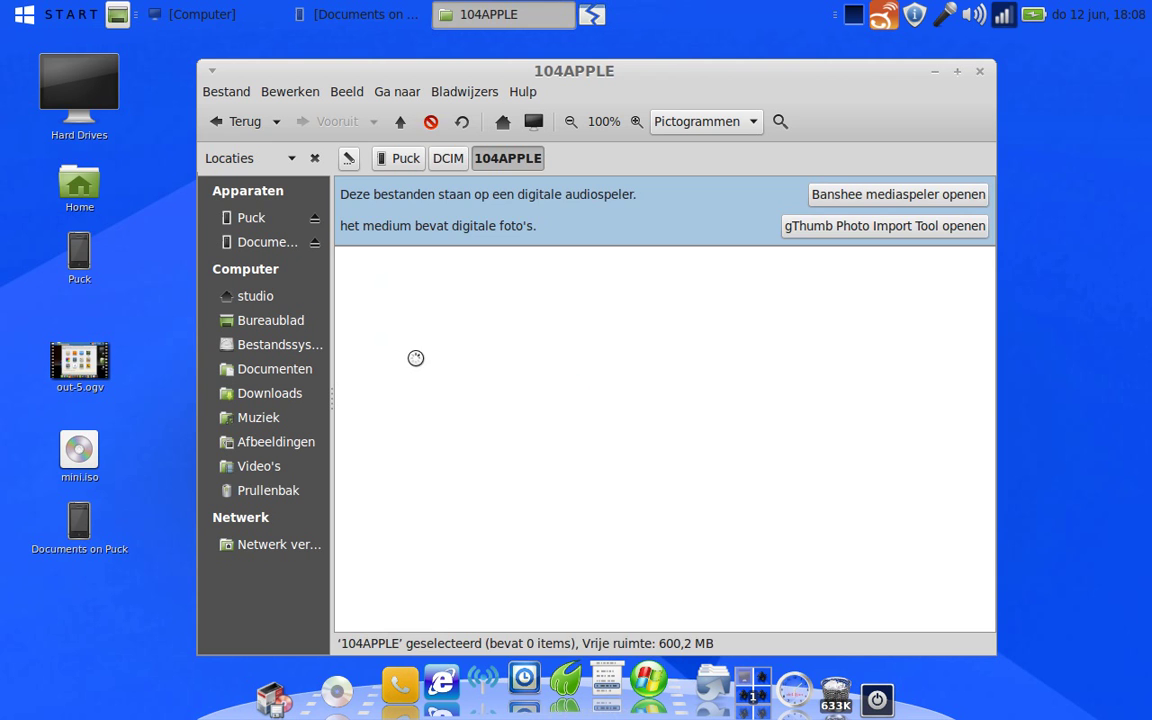
pyautogui.click(222, 121)
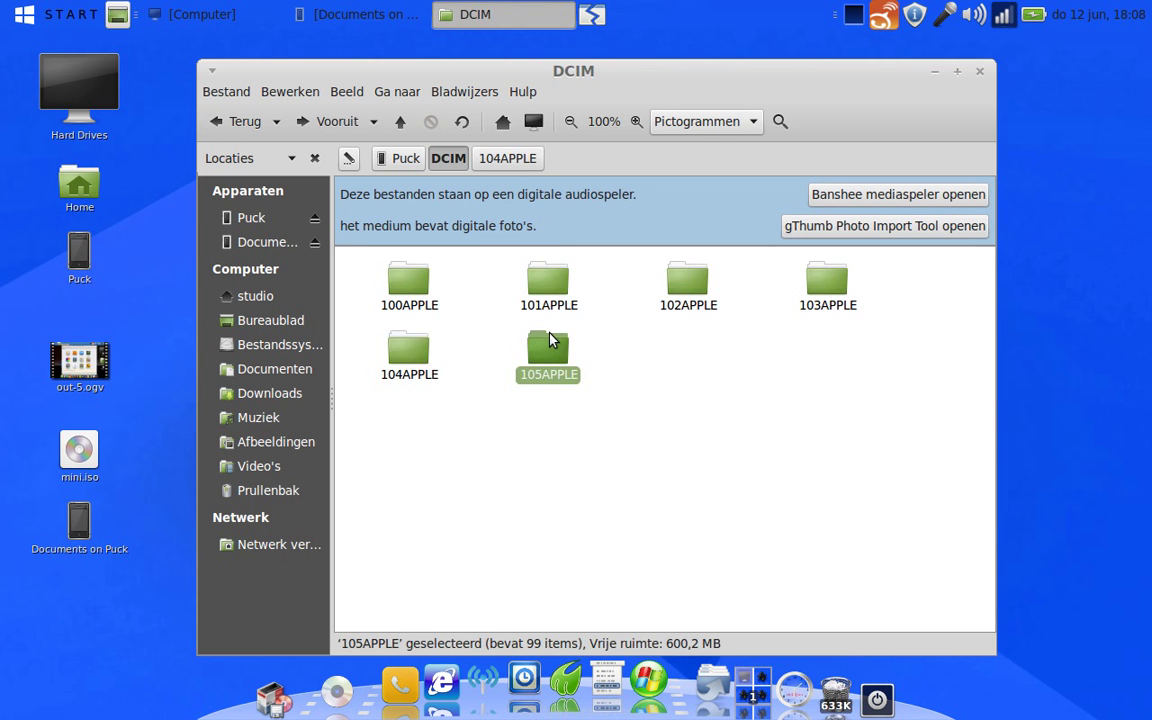
# - Open 105APPLE and scroll through its 99 photos and videos down to IMG_5856.JPG
pyautogui.doubleClick(548, 340)
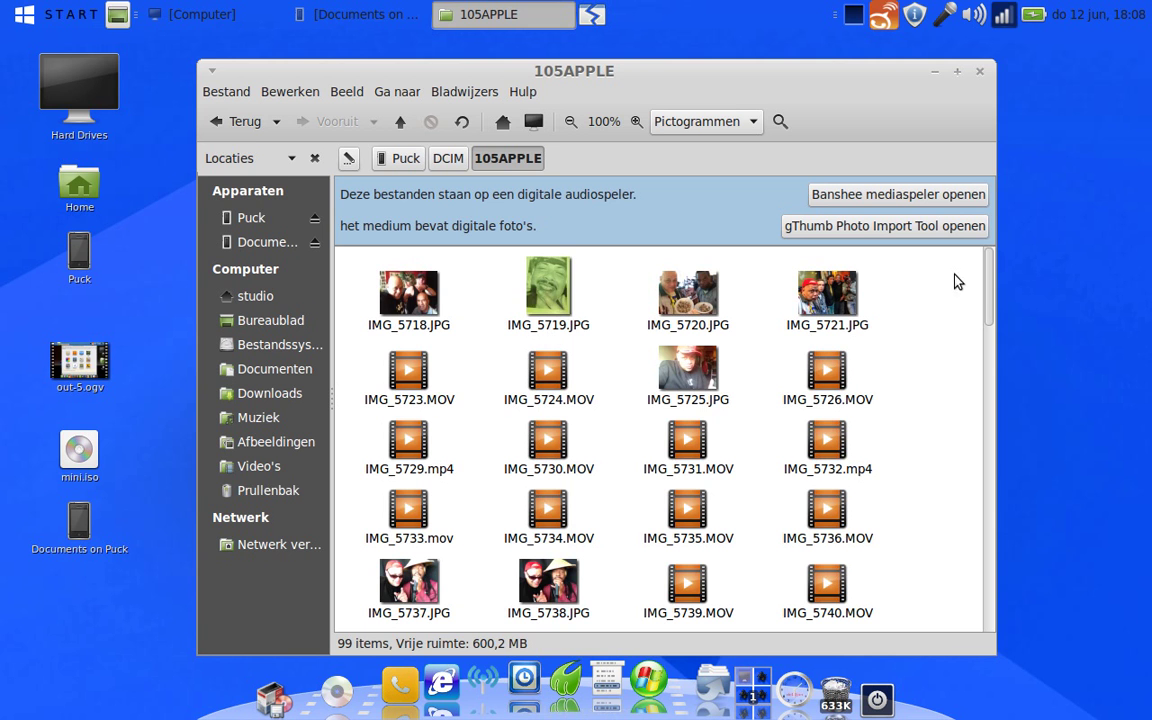
pyautogui.moveTo(985, 296); pyautogui.dragTo(993, 607)
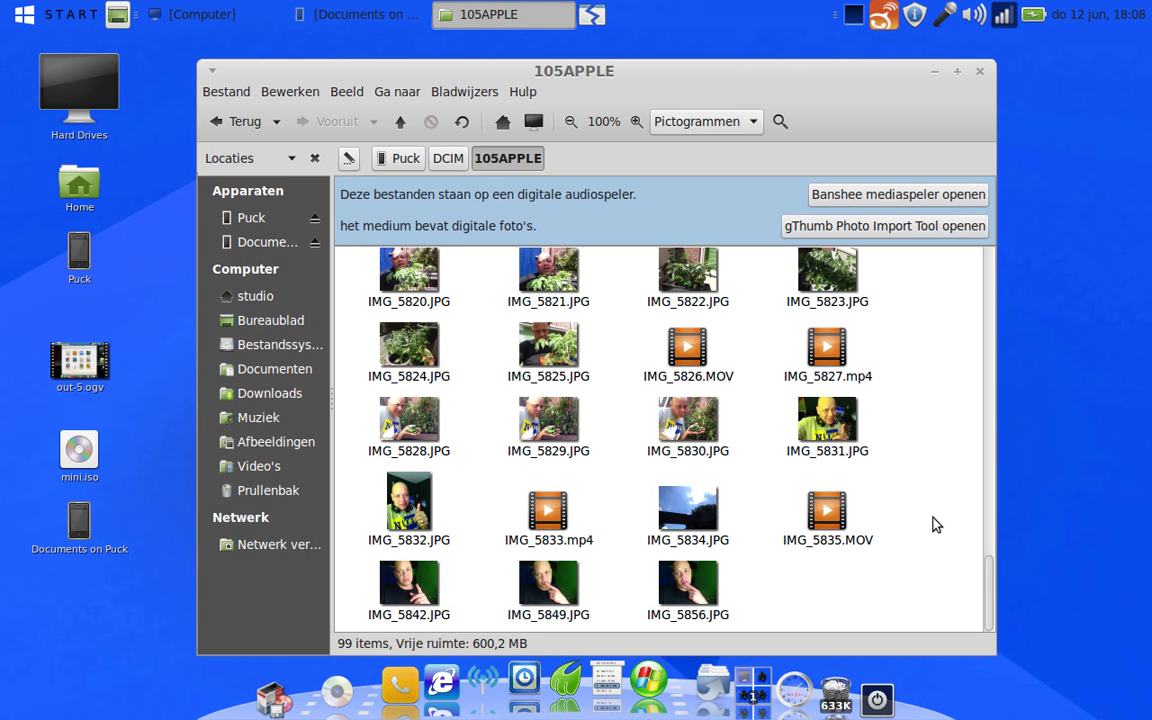
pyautogui.moveTo(987, 607); pyautogui.dragTo(967, 466)
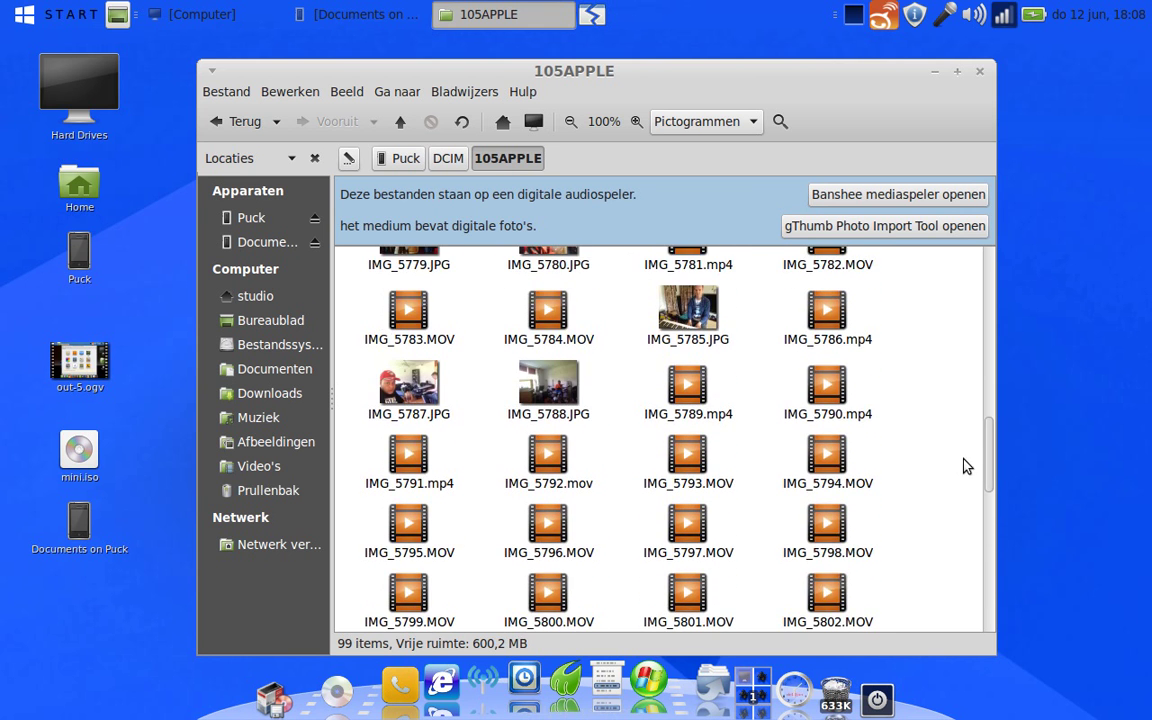
pyautogui.rightClick(919, 433)
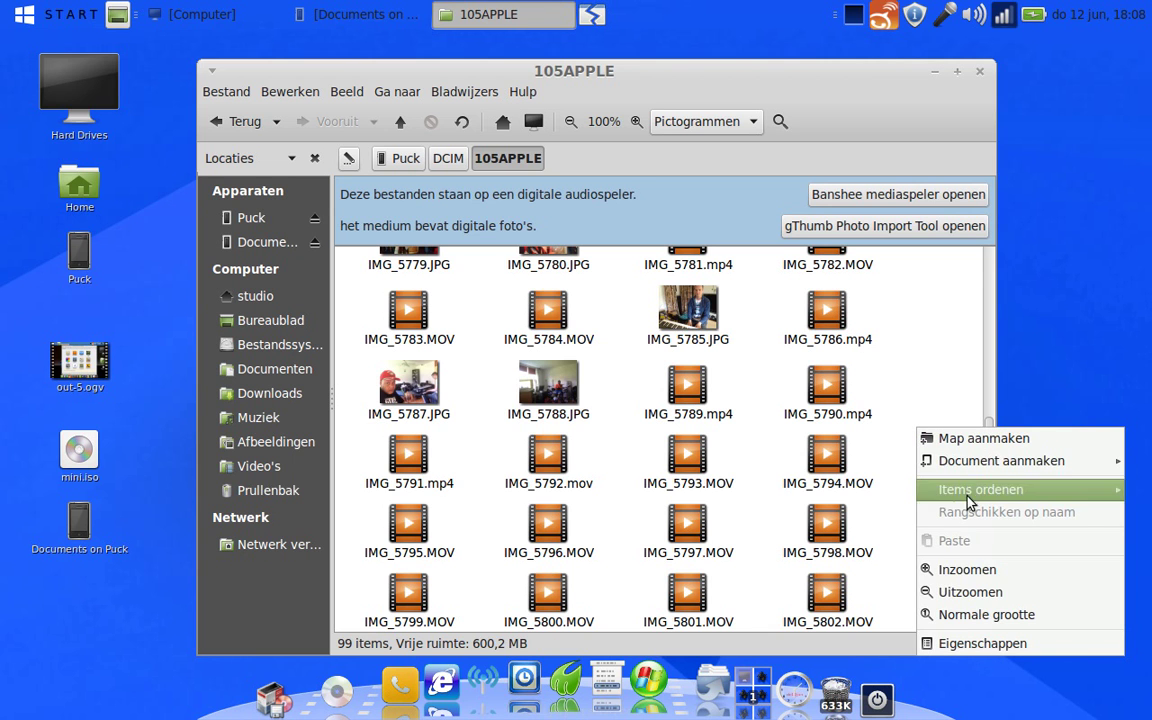
pyautogui.click(968, 300)
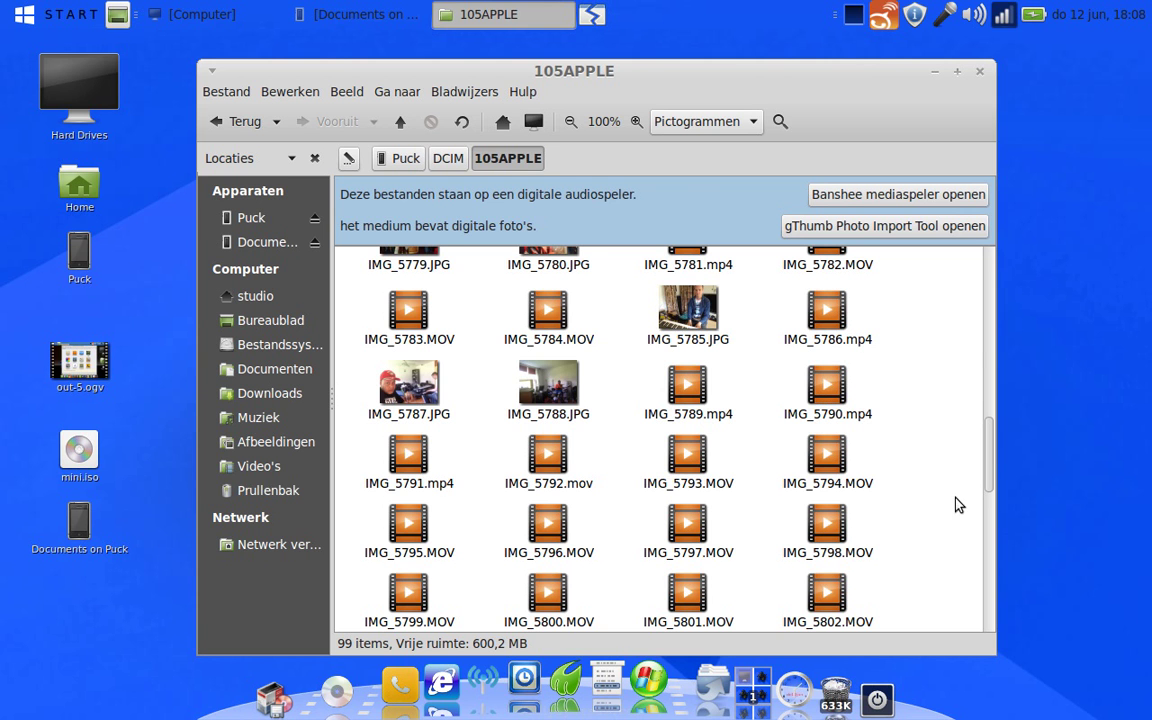
pyautogui.moveTo(990, 458); pyautogui.dragTo(1036, 650)
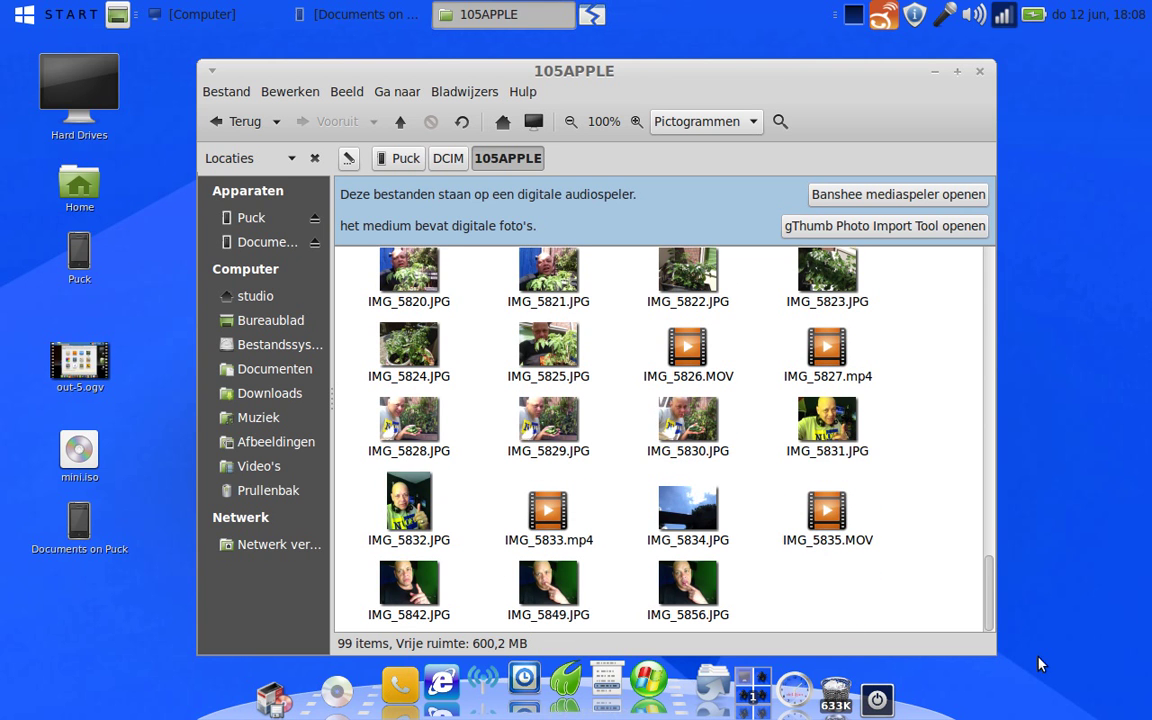
# - Select IMG_5833.mp4, IMG_5834.JPG and IMG_5835.MOV and permanently delete them with Alles verwijderen
pyautogui.moveTo(884, 612); pyautogui.dragTo(505, 540)
pyautogui.press('Delete')
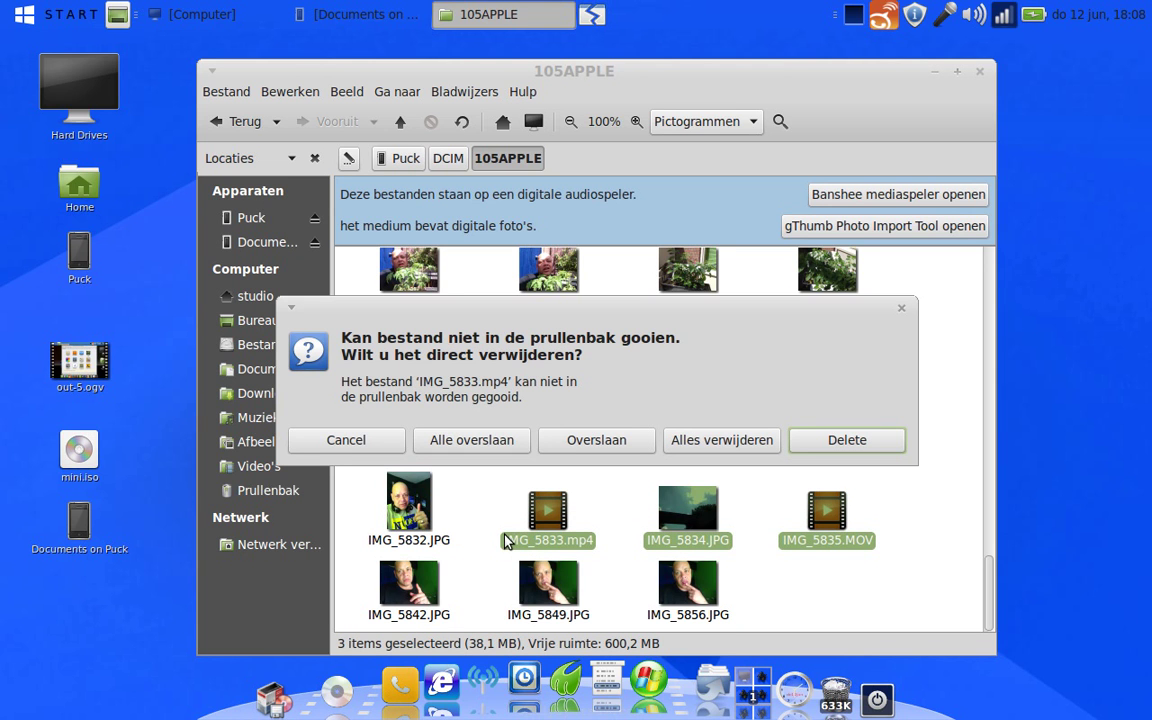
pyautogui.click(725, 446)
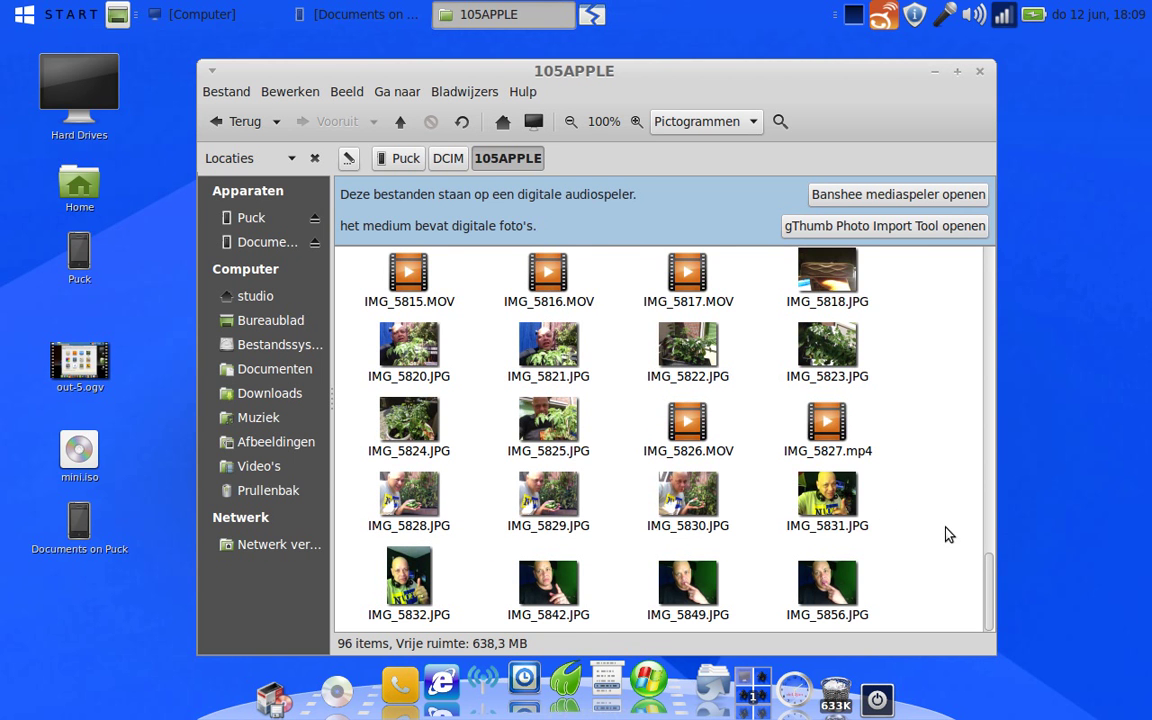
pyautogui.moveTo(990, 597)
pyautogui.mouseDown()
pyautogui.moveTo(978, 528)
pyautogui.moveTo(980, 617)
pyautogui.moveTo(977, 581)
pyautogui.mouseUp()
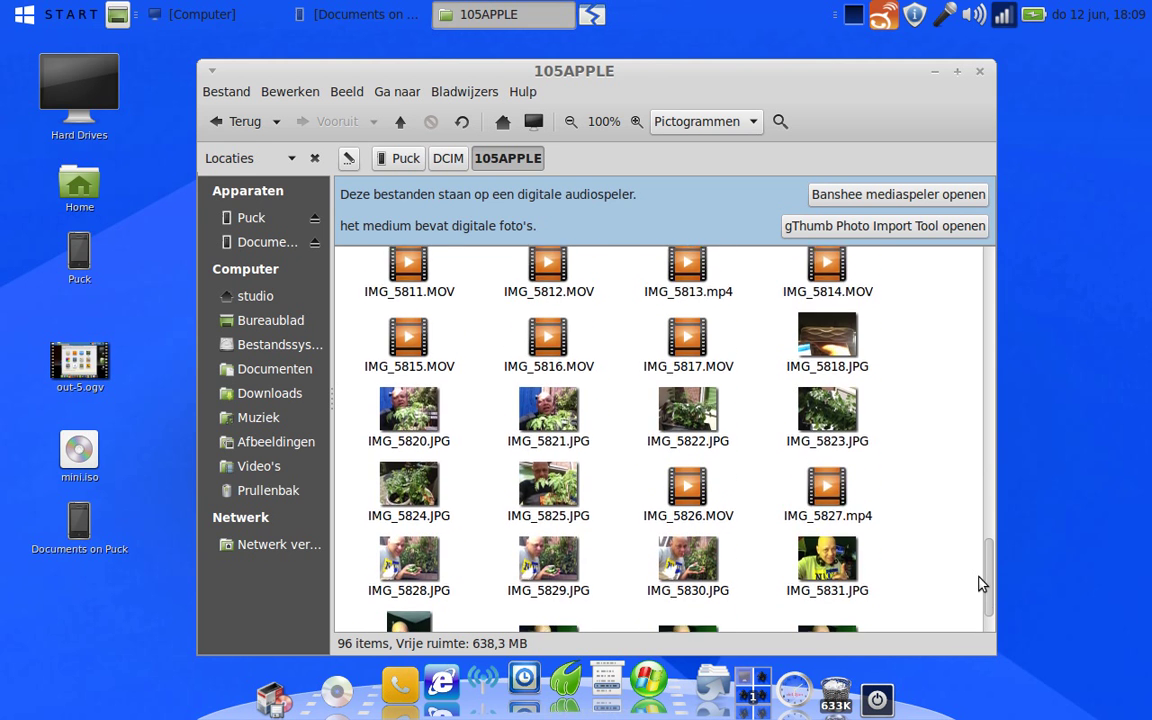
pyautogui.doubleClick(697, 492)
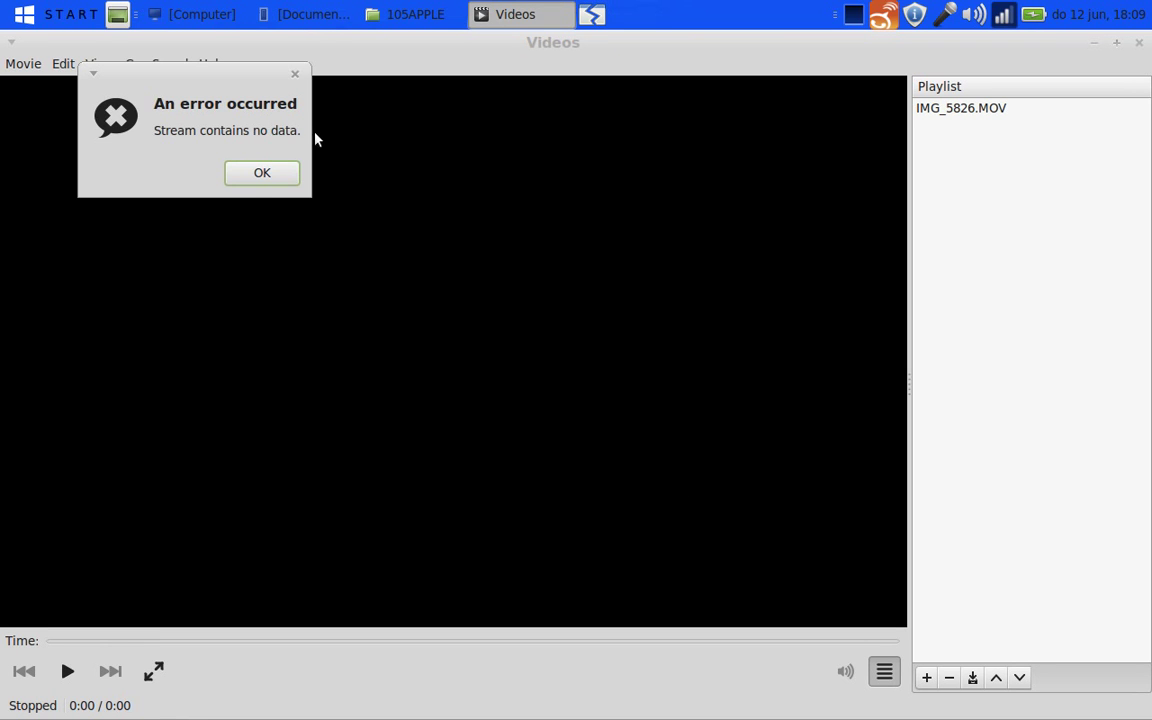
pyautogui.click(254, 182)
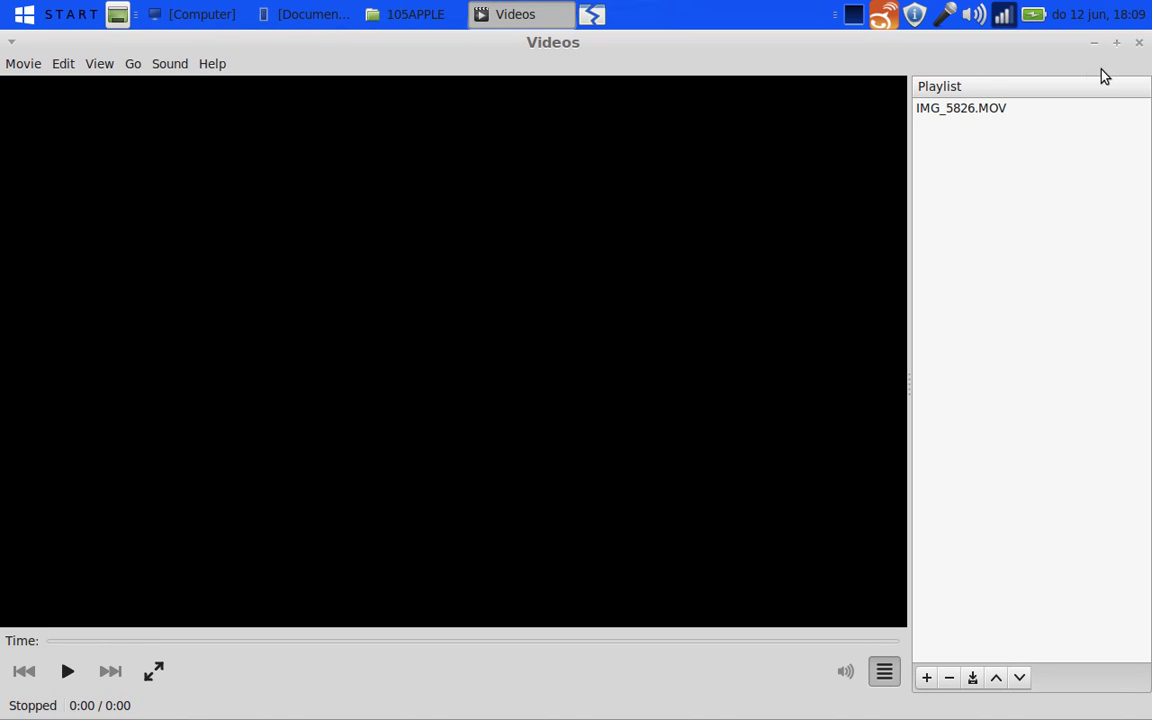
pyautogui.click(1139, 42)
pyautogui.moveTo(659, 532); pyautogui.dragTo(1108, 352)
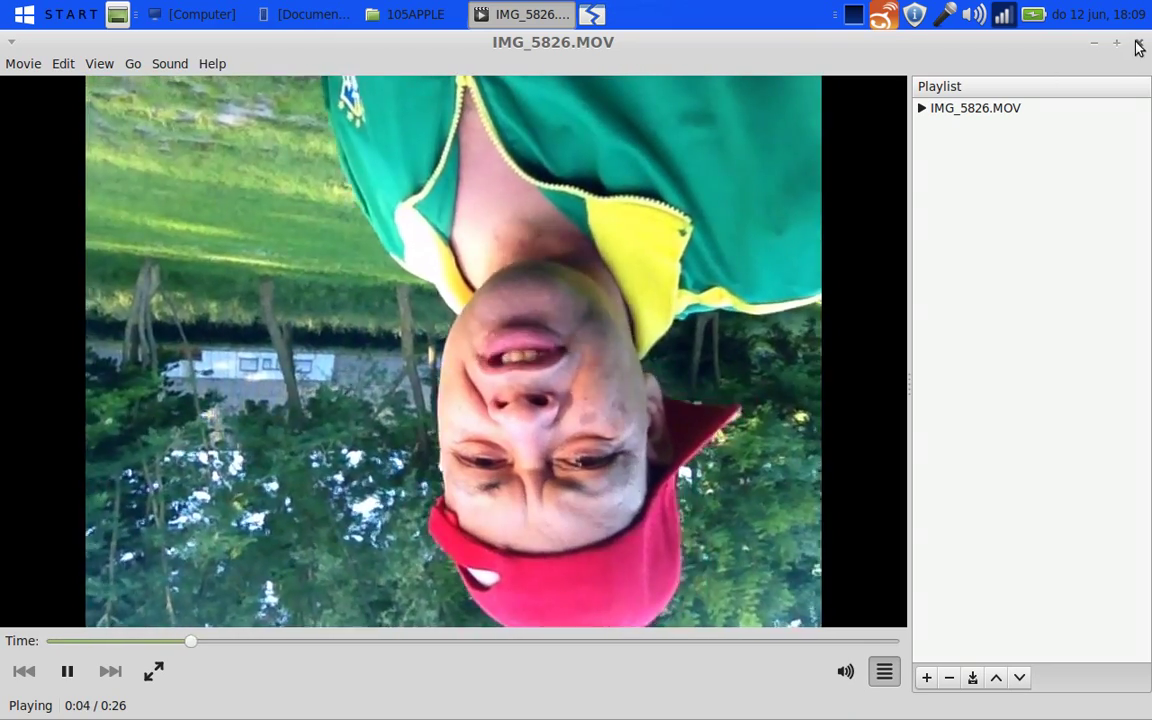
pyautogui.click(1139, 42)
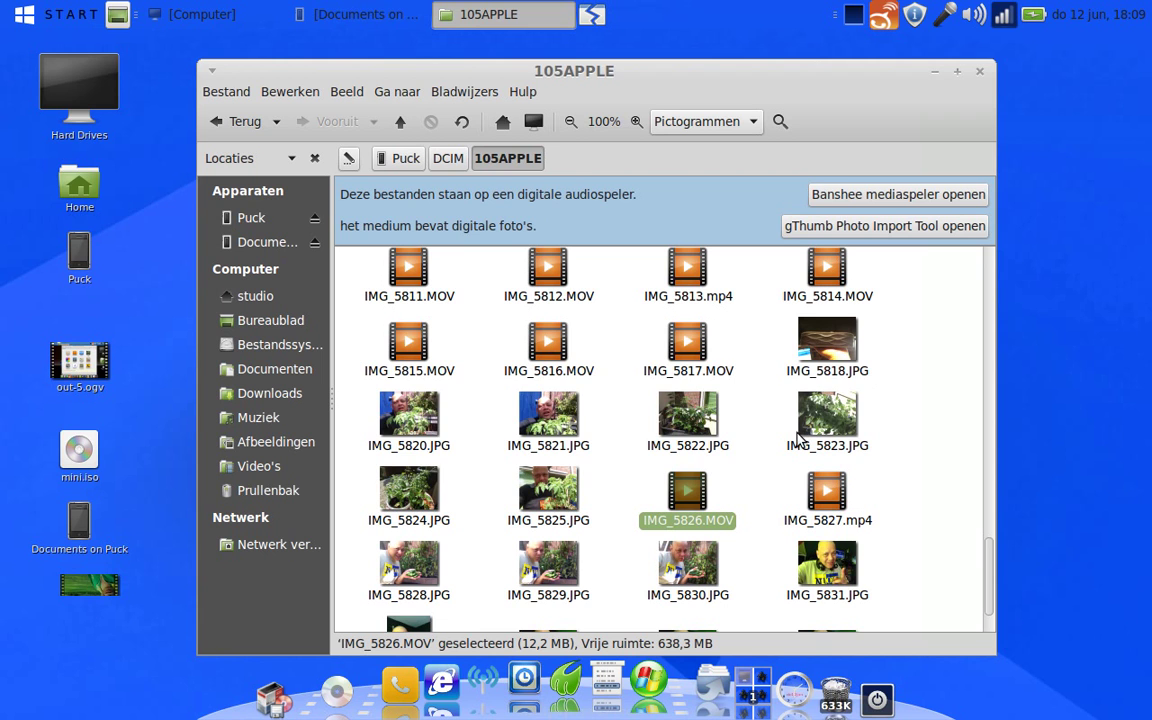
# - Permanently delete IMG_5826.MOV, then try selecting several videos before clearing the selection
pyautogui.press('Delete')
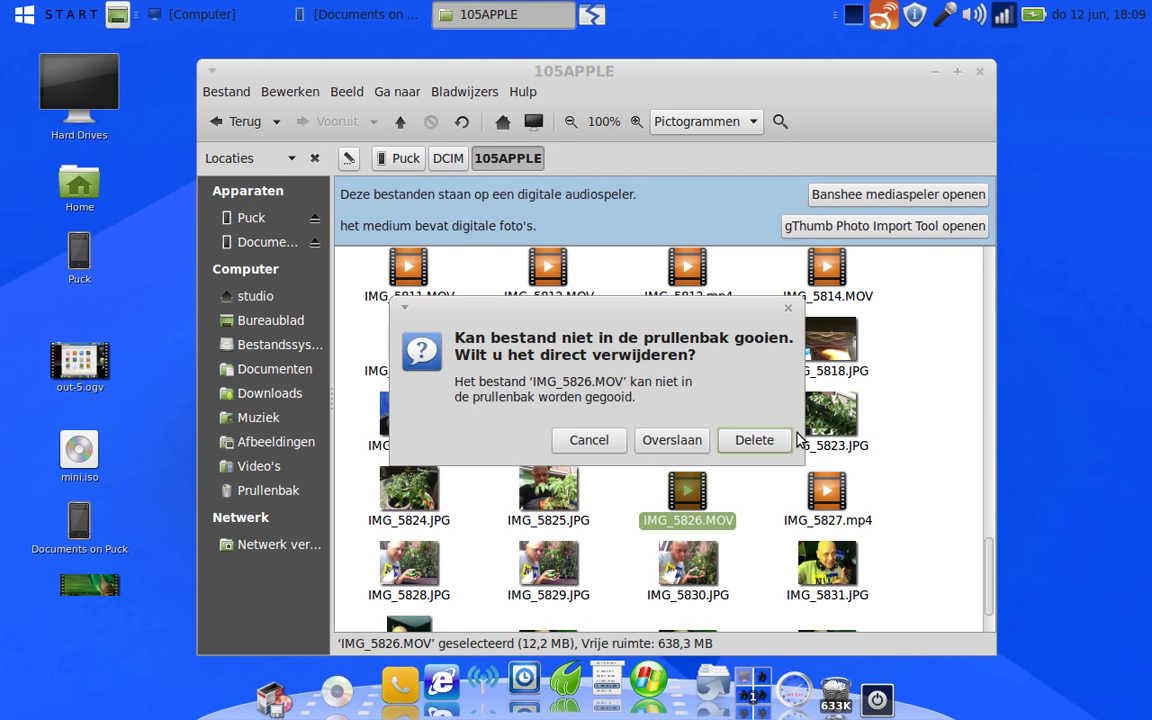
pyautogui.click(770, 440)
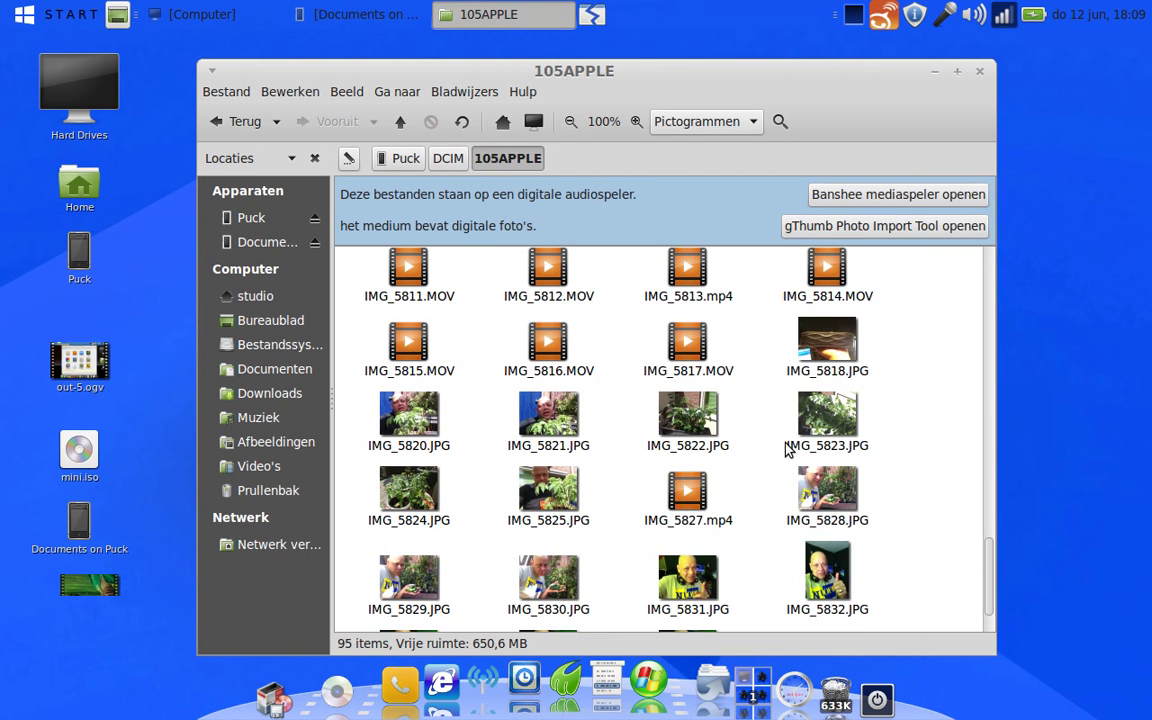
pyautogui.click(698, 493)
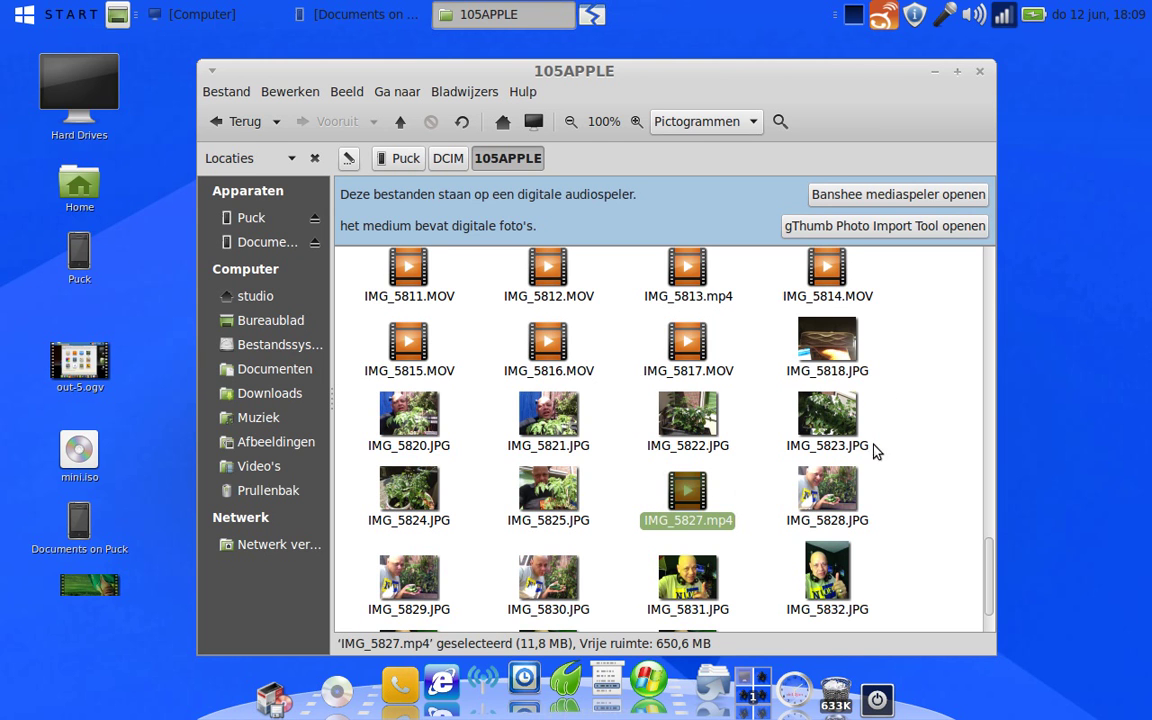
pyautogui.click(698, 365)
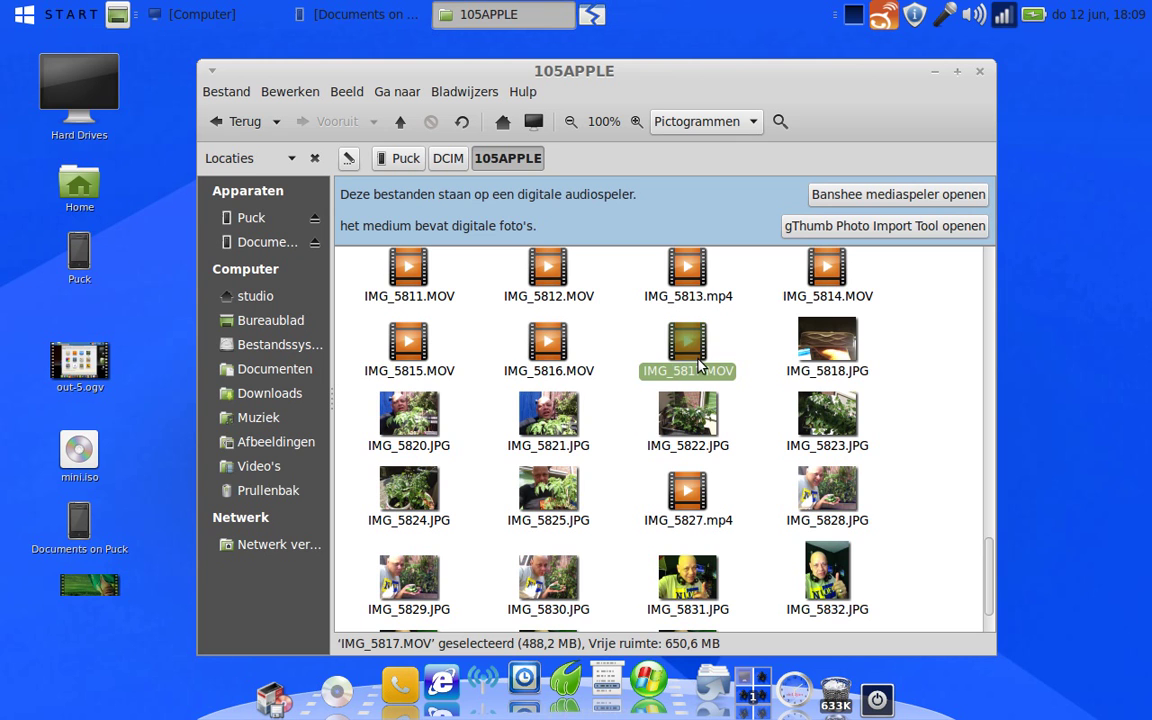
pyautogui.click(545, 345)
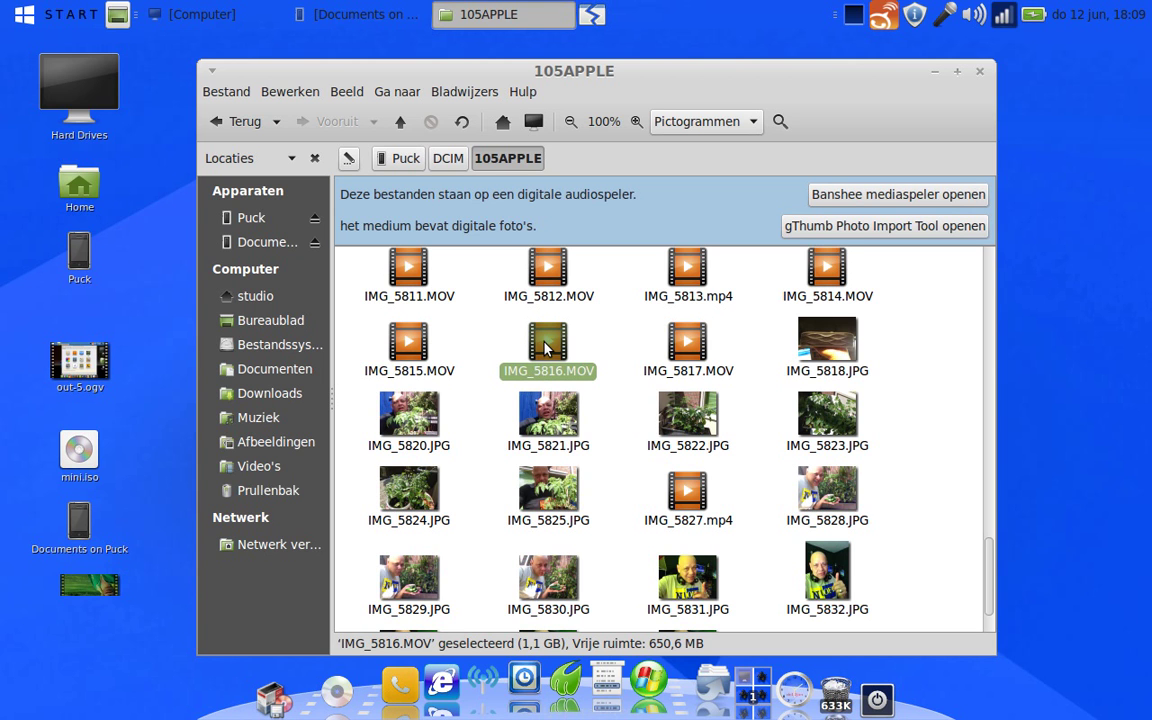
pyautogui.click(744, 360)
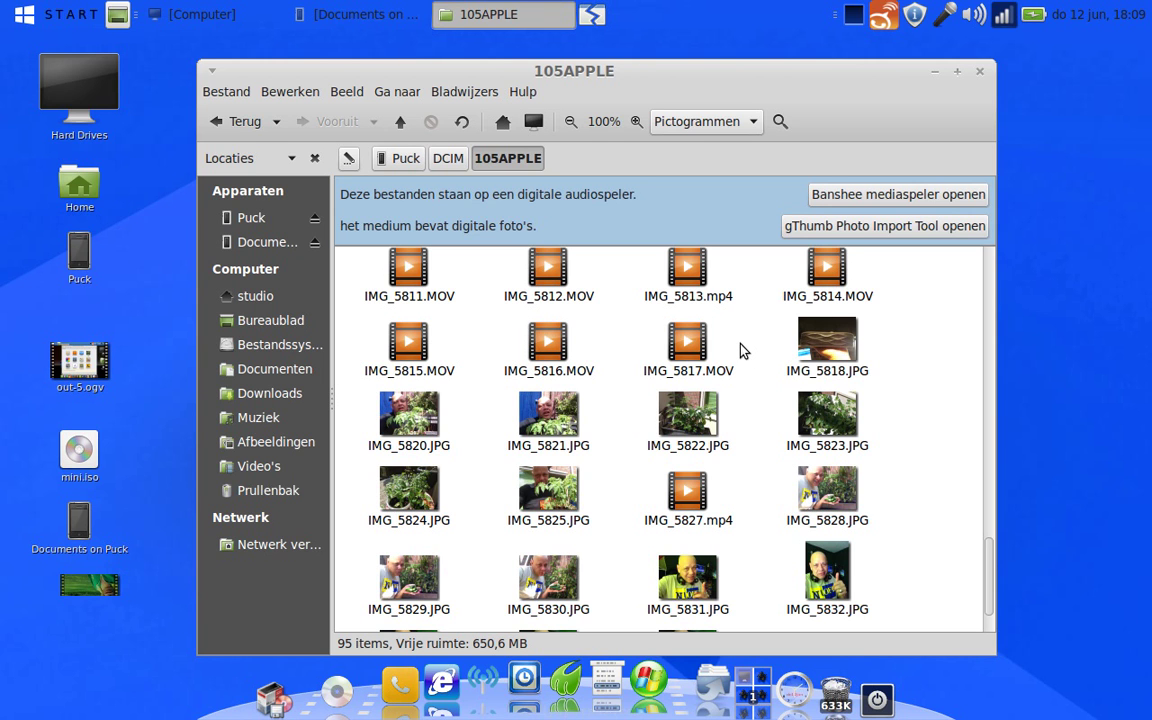
pyautogui.click(412, 279)
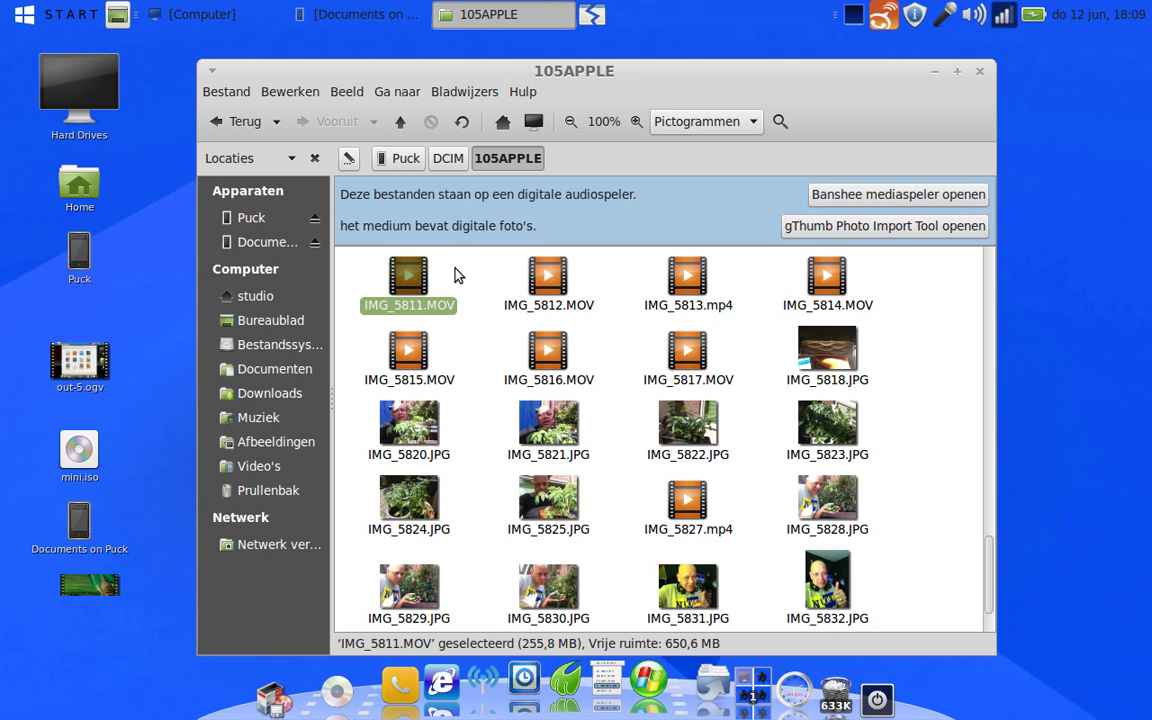
pyautogui.click(547, 279)
# - Permanently delete IMG_5815–IMG_5817.MOV together, then IMG_5827.mp4
pyautogui.moveTo(757, 362); pyautogui.dragTo(392, 360)
pyautogui.press('Delete')
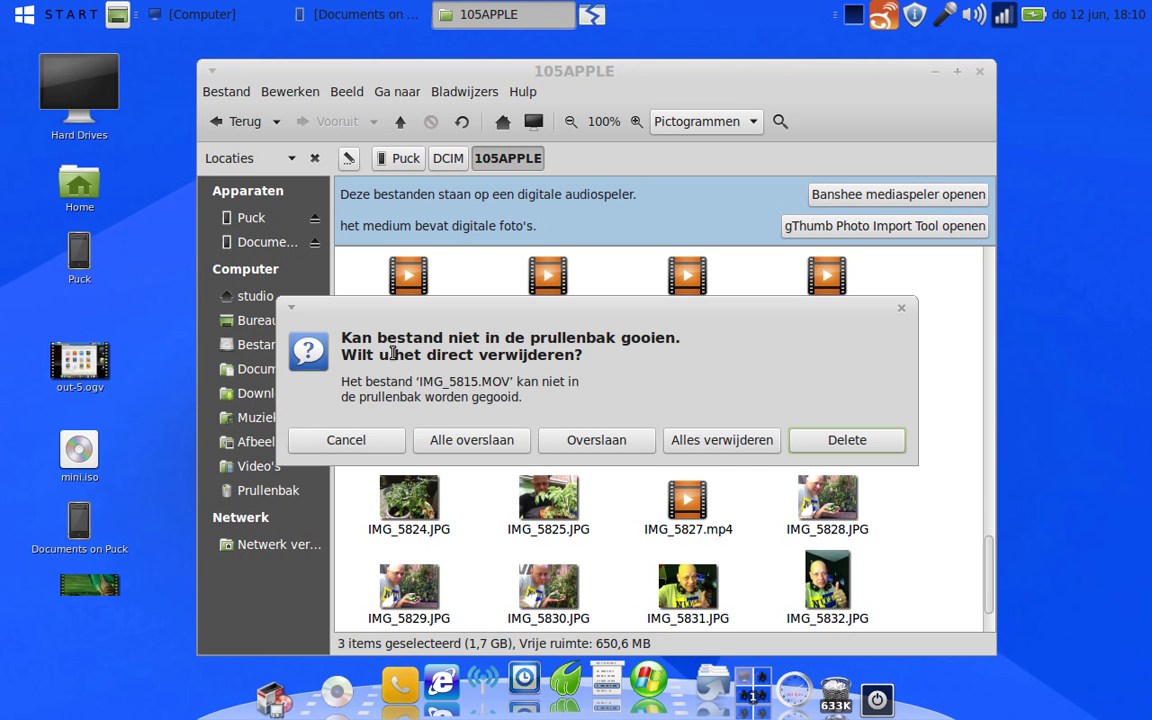
pyautogui.click(718, 440)
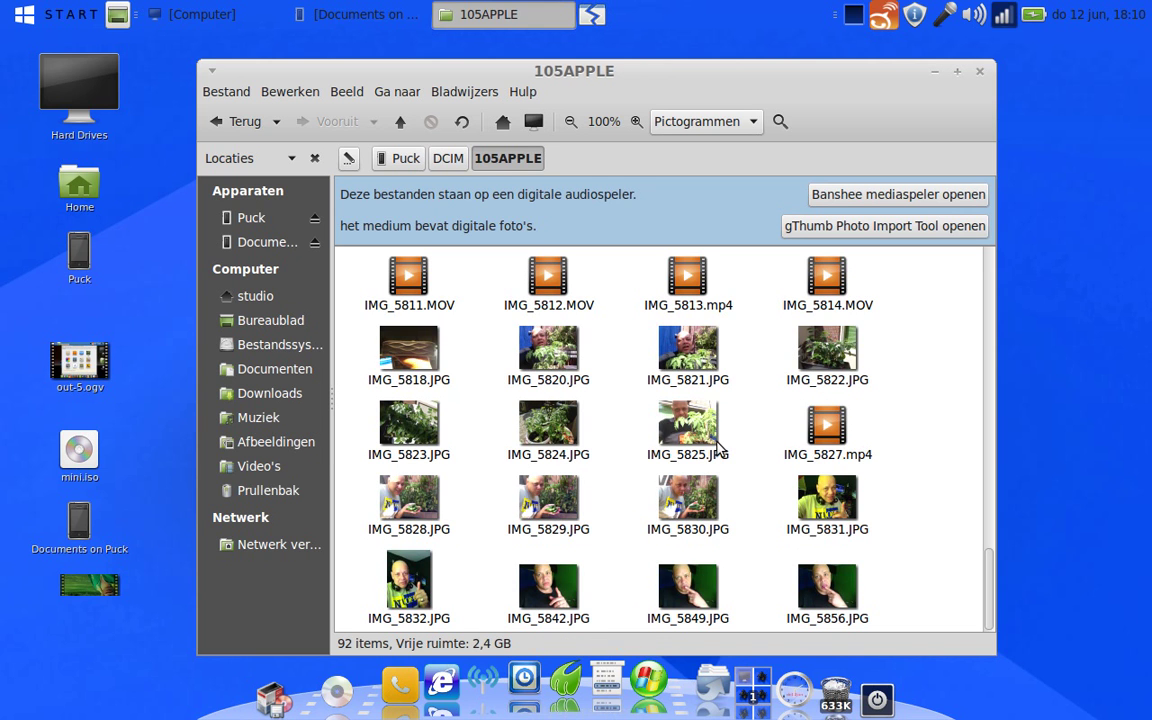
pyautogui.click(827, 433)
pyautogui.press('Delete')
pyautogui.click(752, 437)
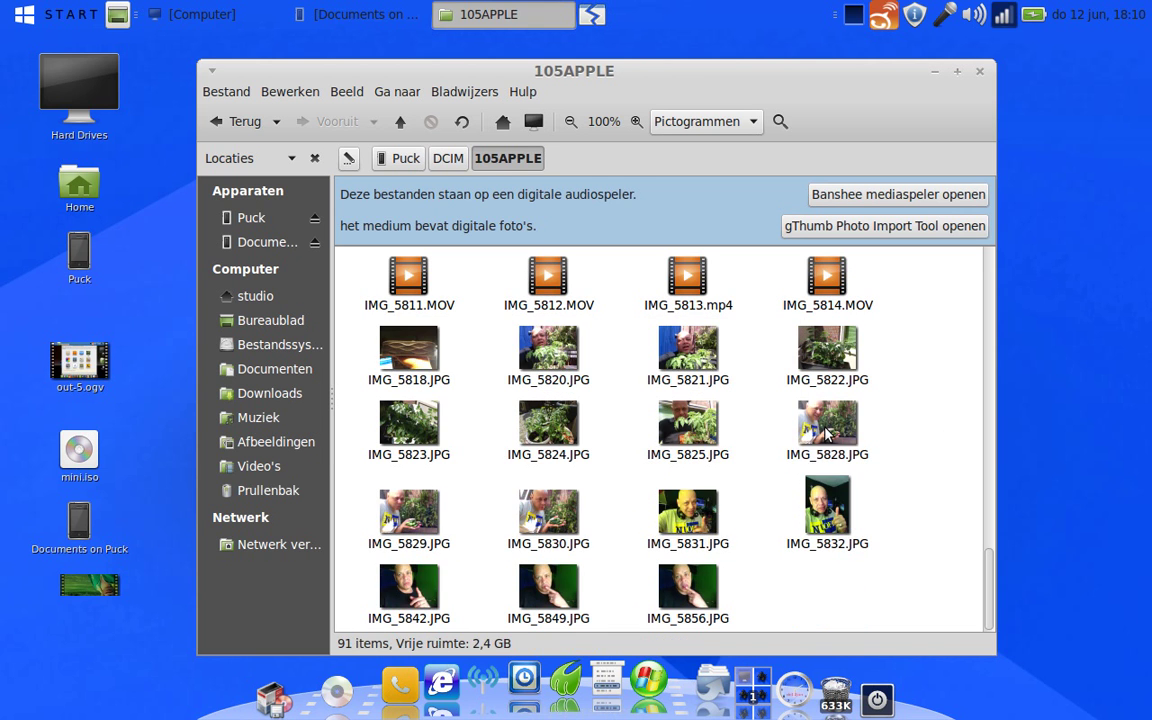
# - Glance at the Help menu and shift the window slightly up and left
pyautogui.click(522, 91)
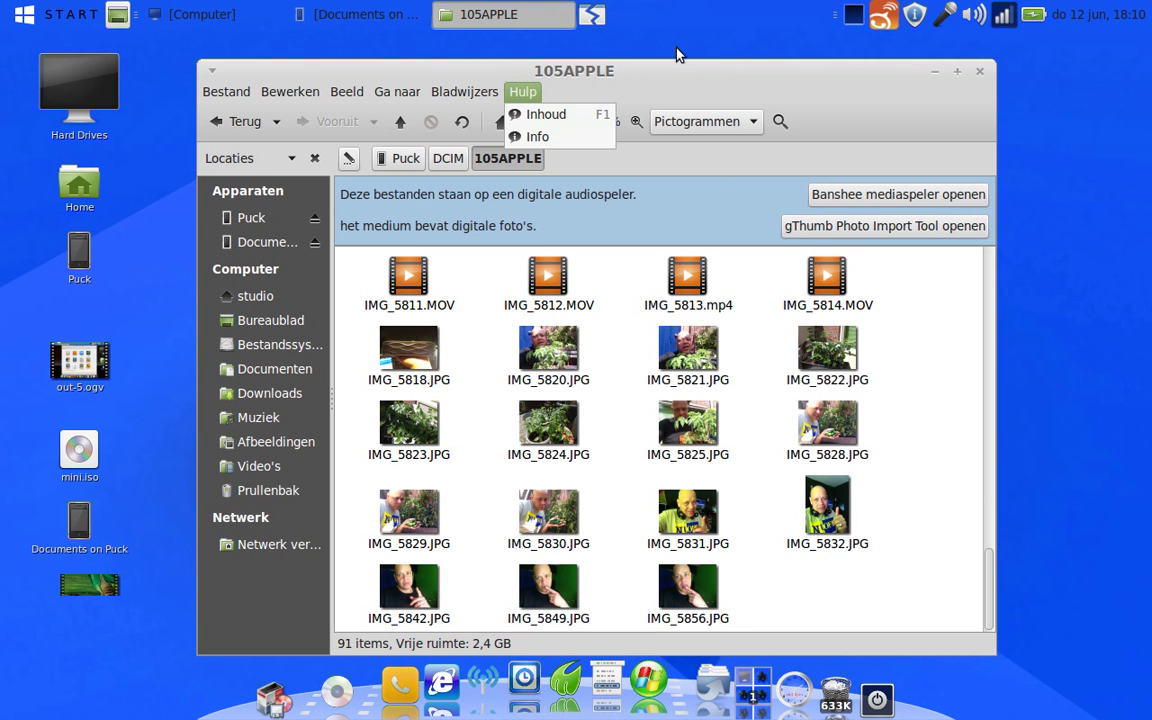
pyautogui.click(785, 76)
pyautogui.moveTo(789, 82); pyautogui.dragTo(715, 47)
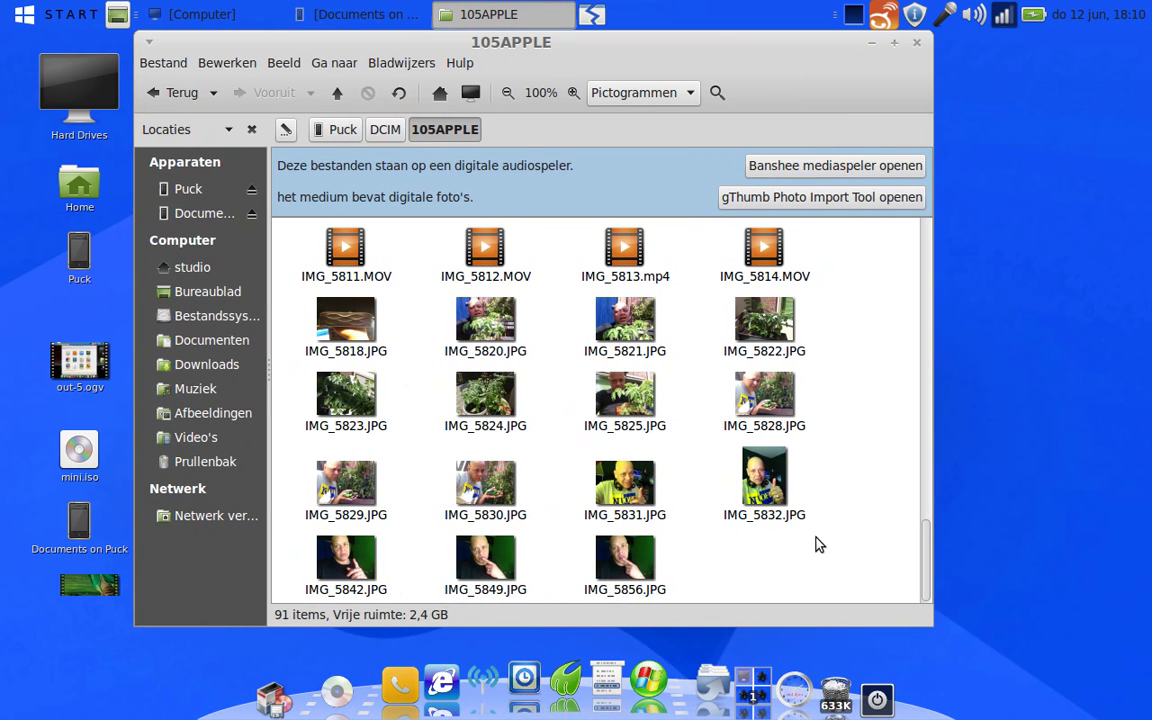
# - Empty the dock's trash with Prullenbak legen and confirm deleting everything
pyautogui.rightClick(838, 697)
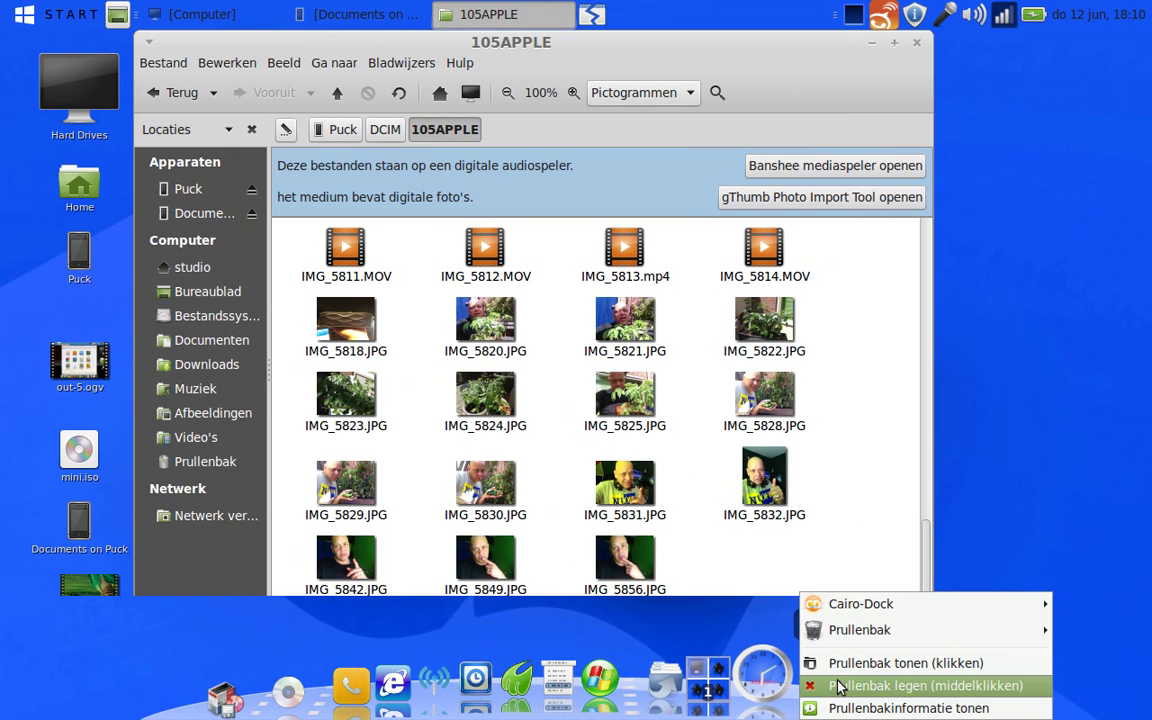
pyautogui.moveTo(805, 632)
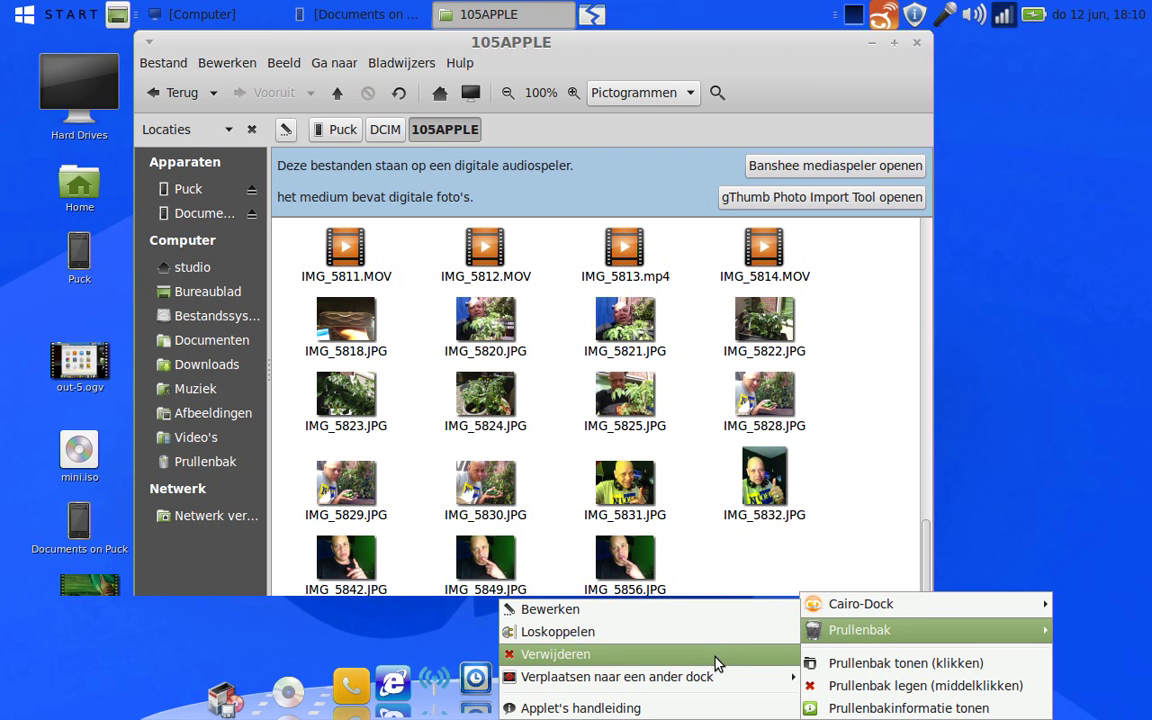
pyautogui.click(860, 686)
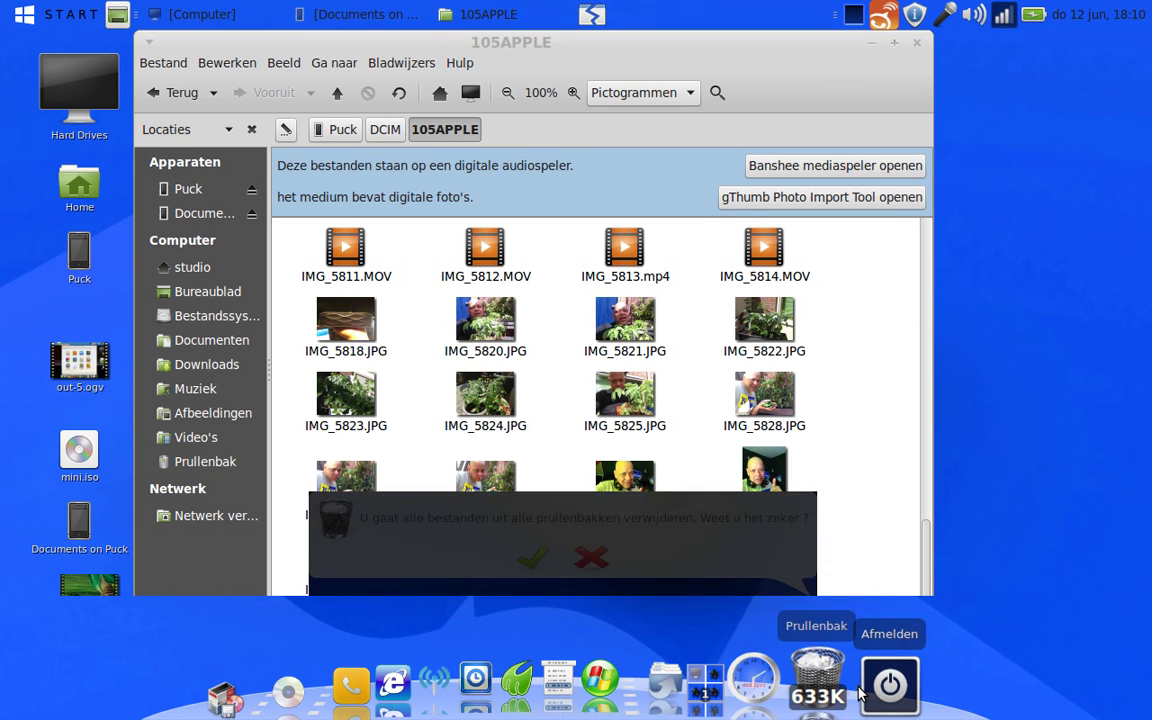
pyautogui.click(533, 557)
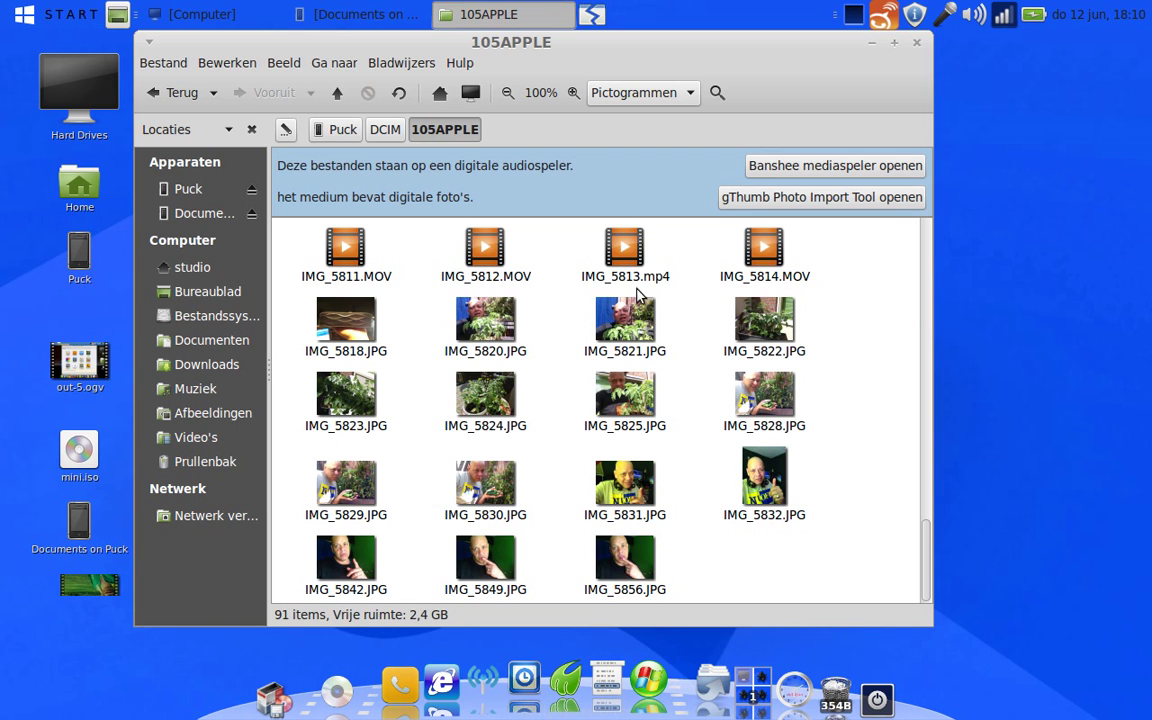
# - Return to Puck's top level and look through the Books, Purchases and Sync folders
pyautogui.click(178, 97)
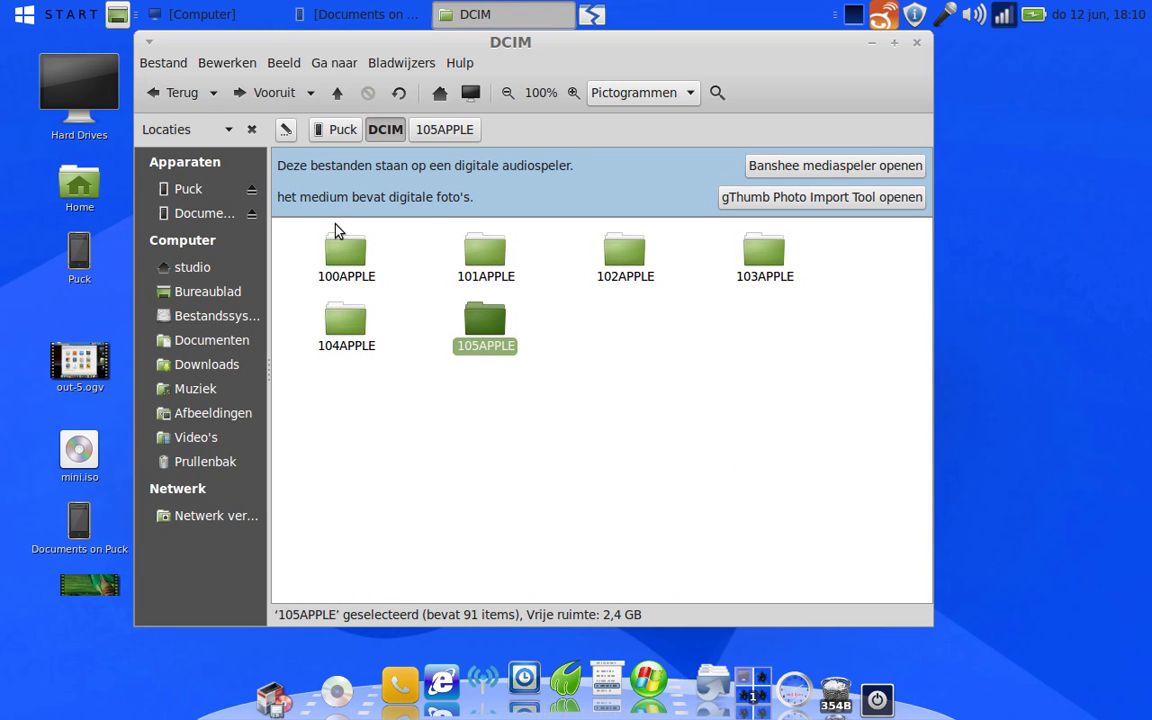
pyautogui.click(172, 97)
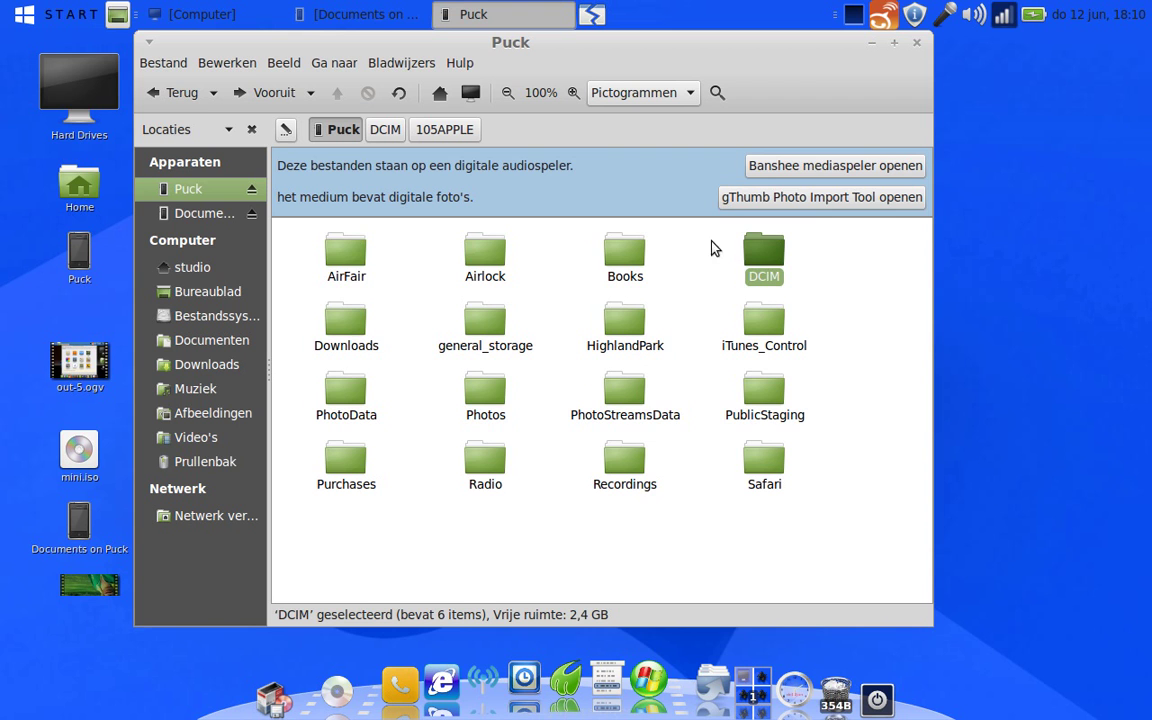
pyautogui.doubleClick(632, 252)
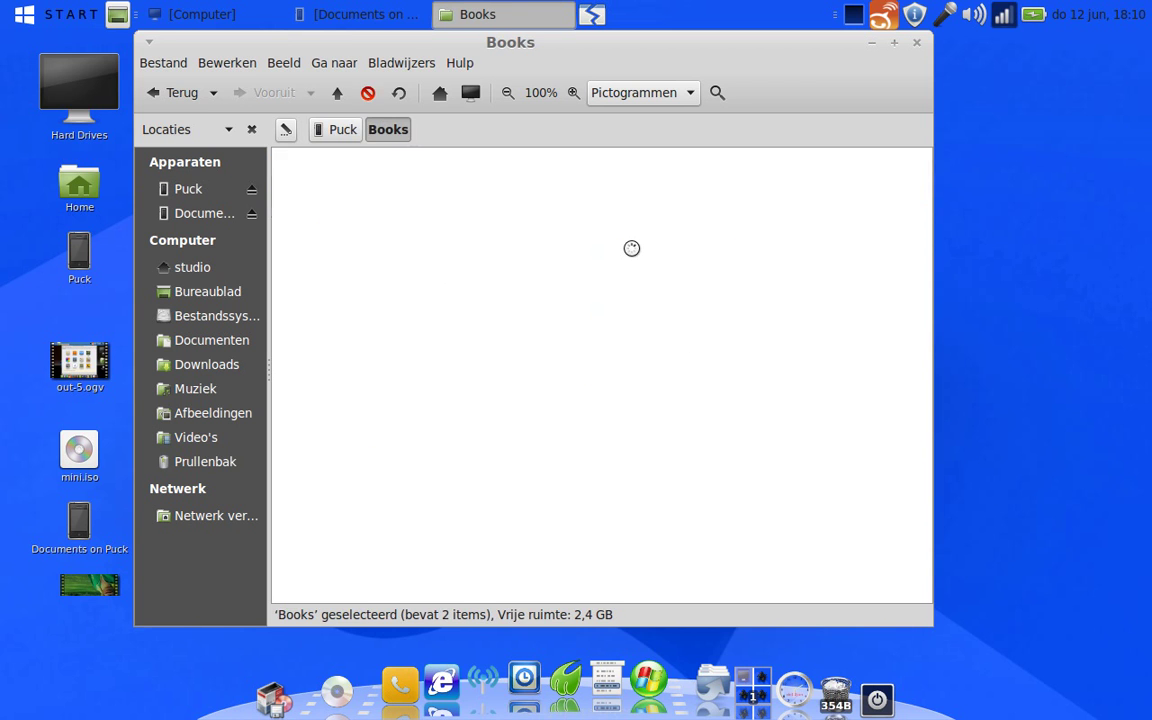
pyautogui.doubleClick(345, 252)
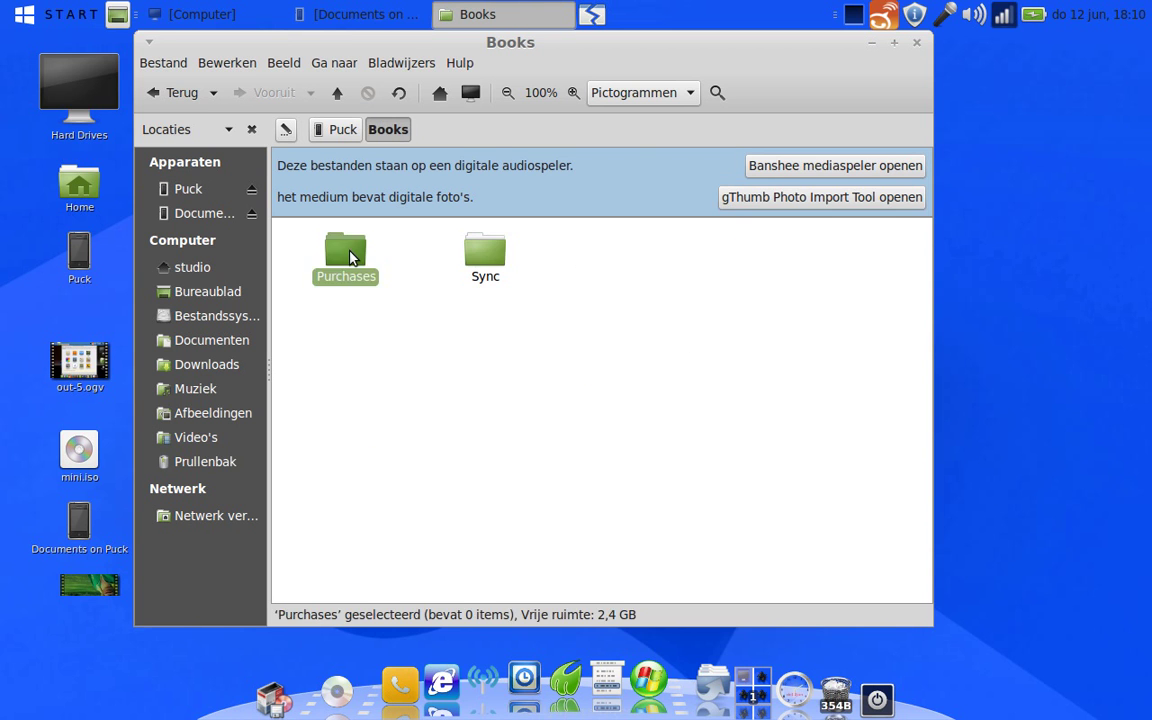
pyautogui.click(145, 93)
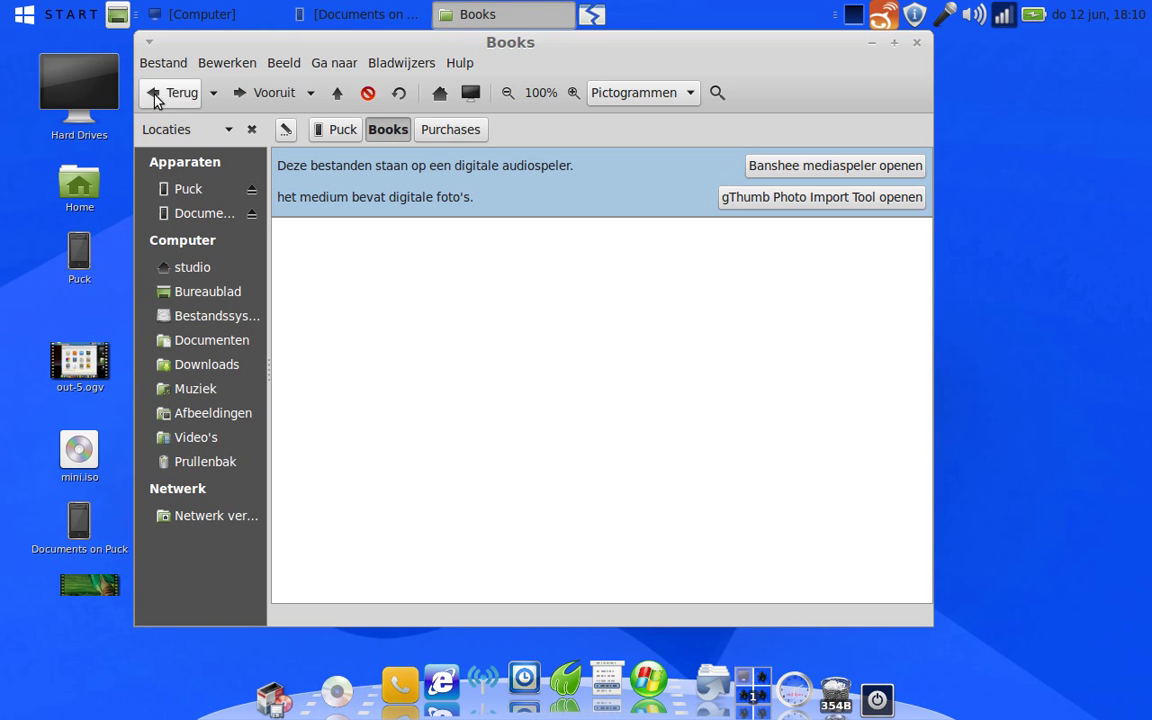
pyautogui.doubleClick(483, 252)
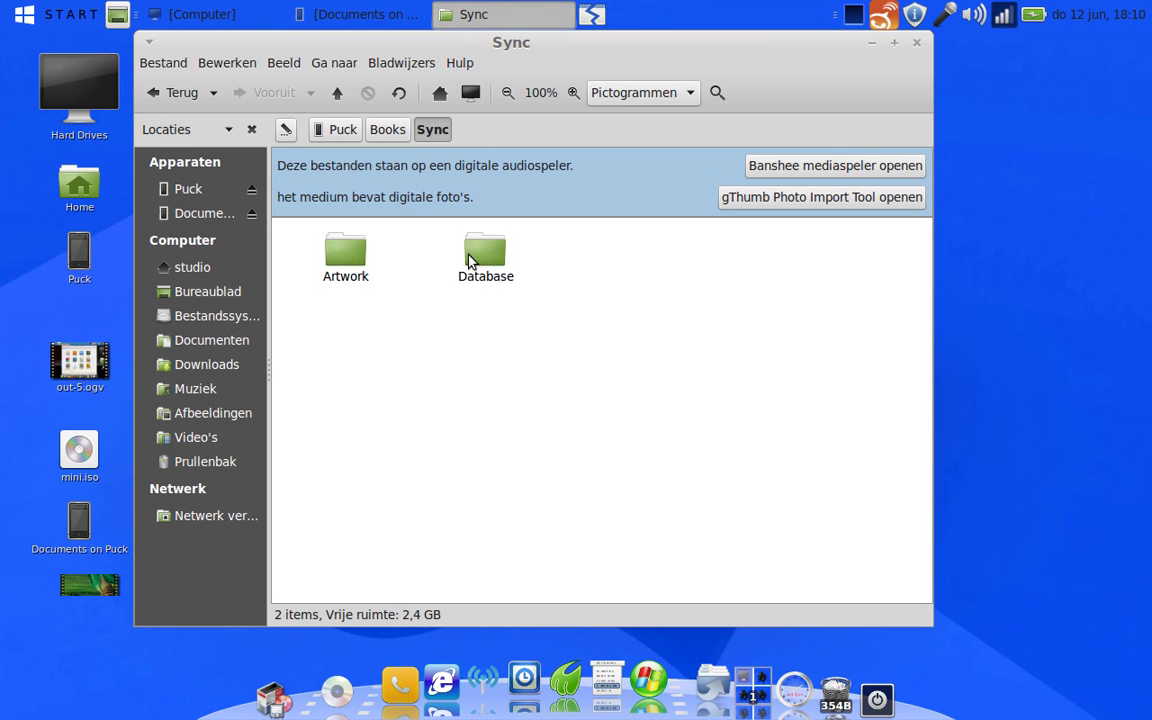
# - Back out to the Computer overview and reopen the Puck phone
pyautogui.click(162, 92)
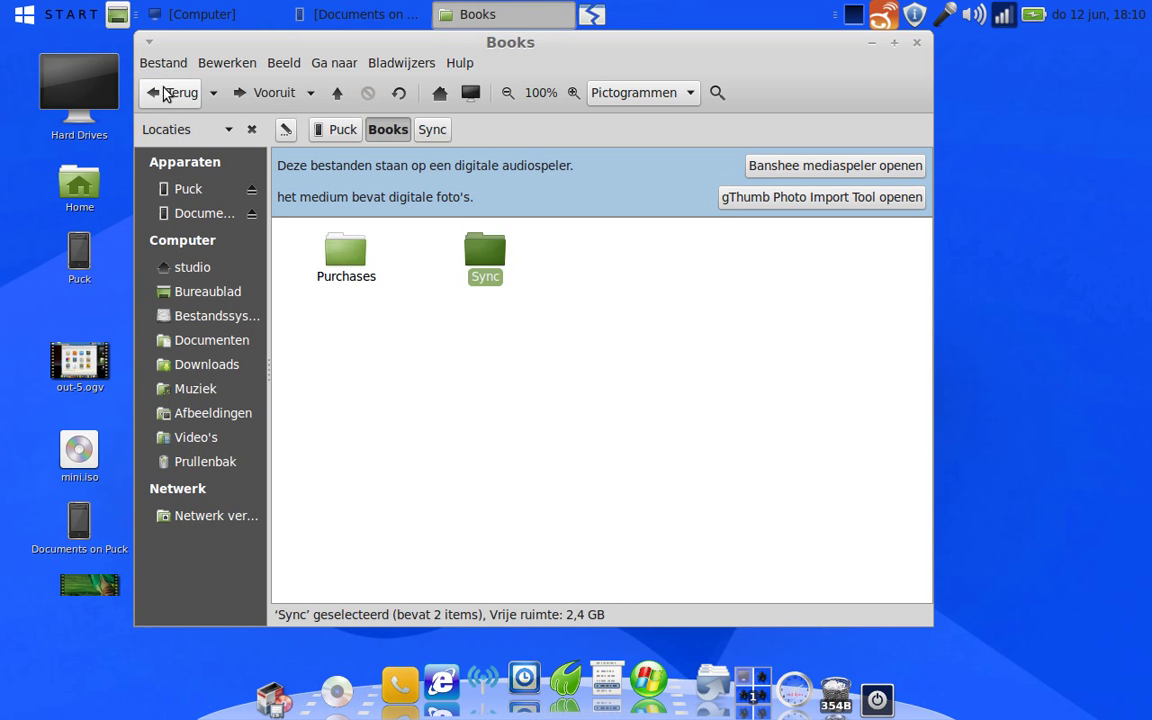
pyautogui.click(162, 92)
pyautogui.click(163, 92)
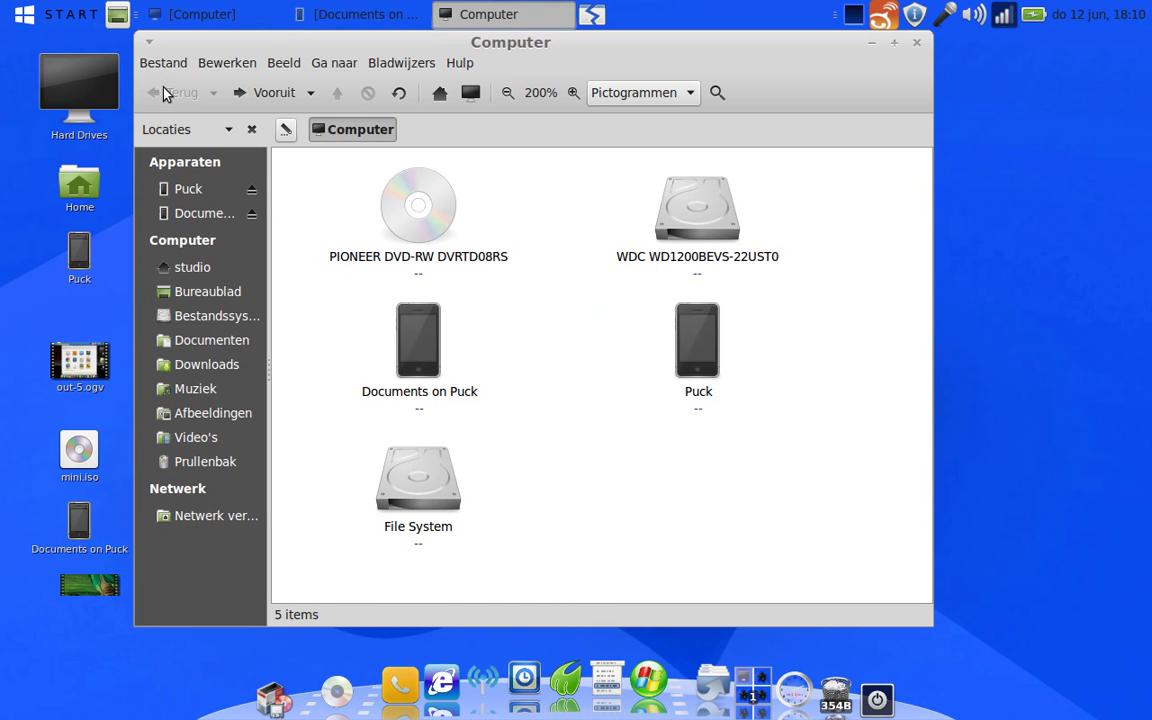
pyautogui.doubleClick(693, 343)
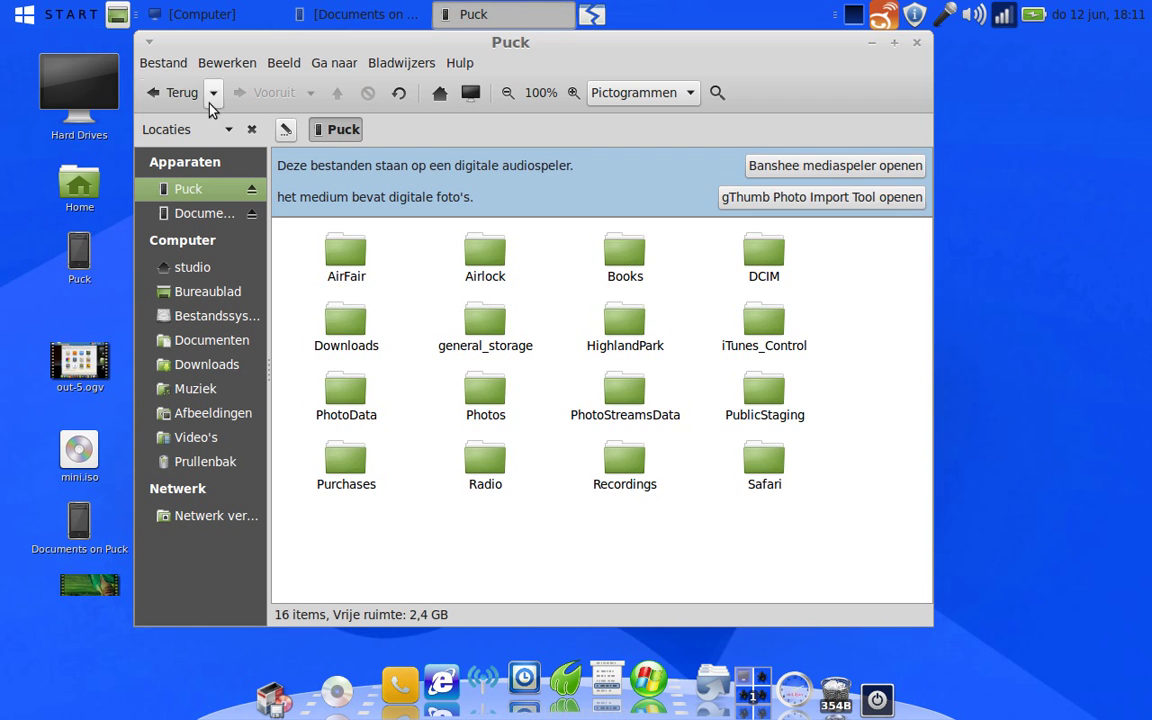
# - Go back to the Computer overview, move the window right, and close Caja
pyautogui.click(178, 94)
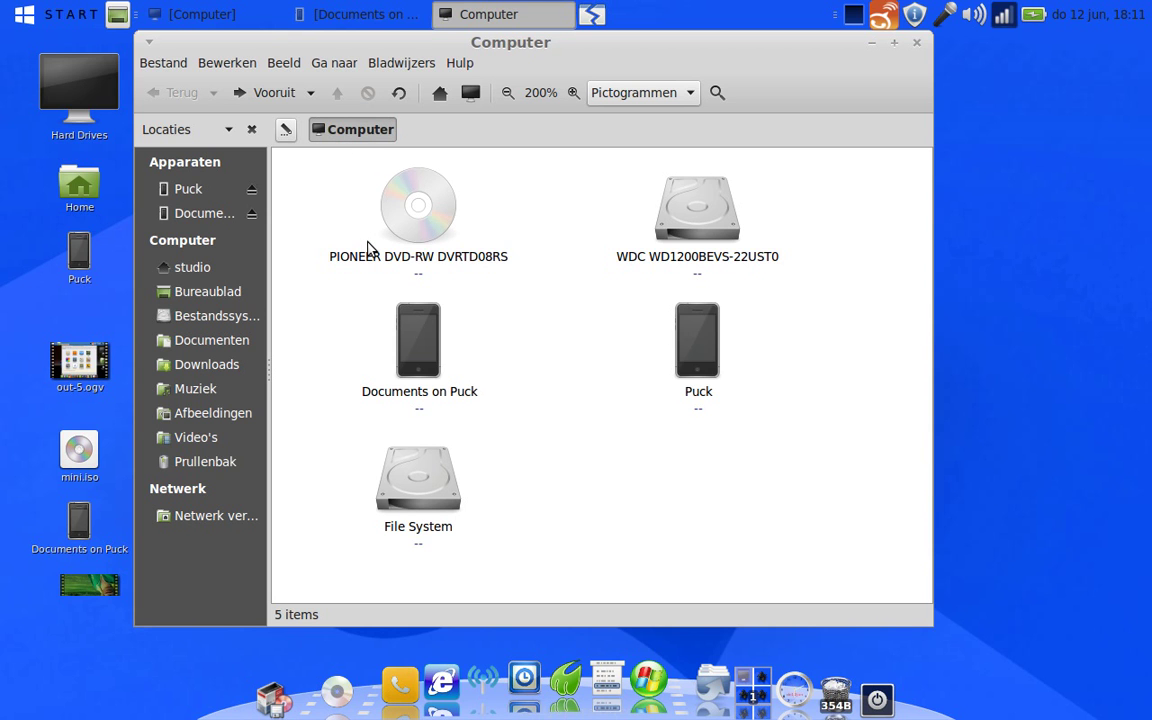
pyautogui.moveTo(569, 46); pyautogui.dragTo(720, 53)
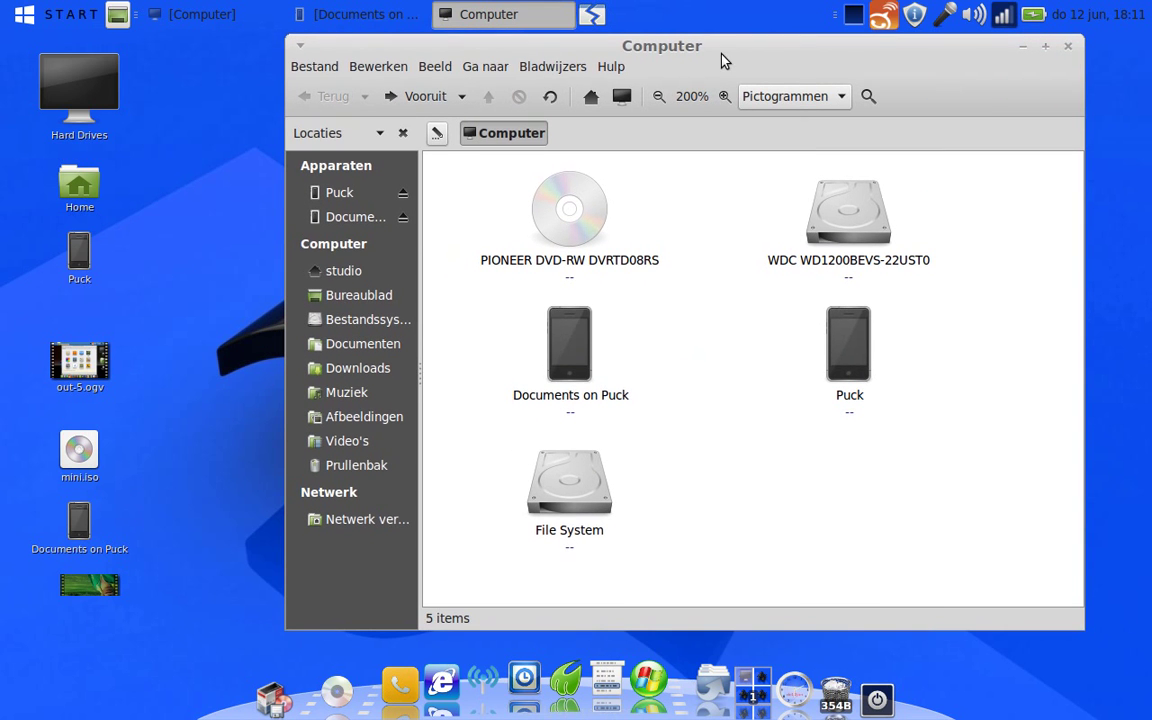
pyautogui.click(1068, 47)
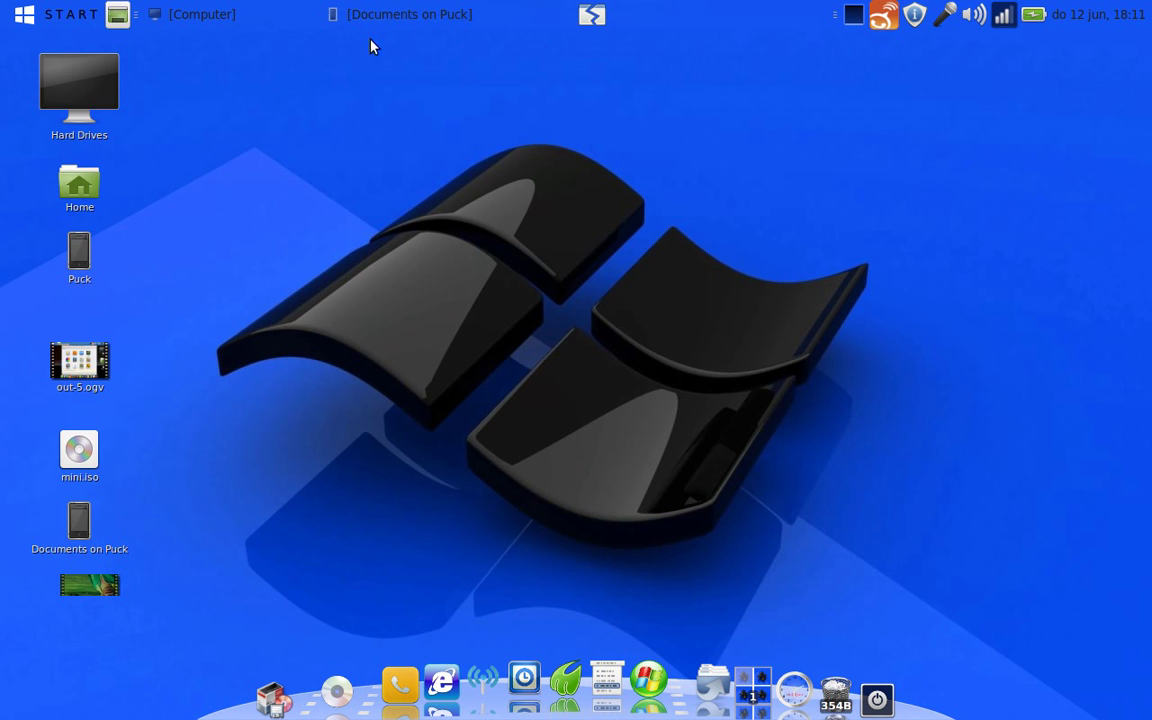